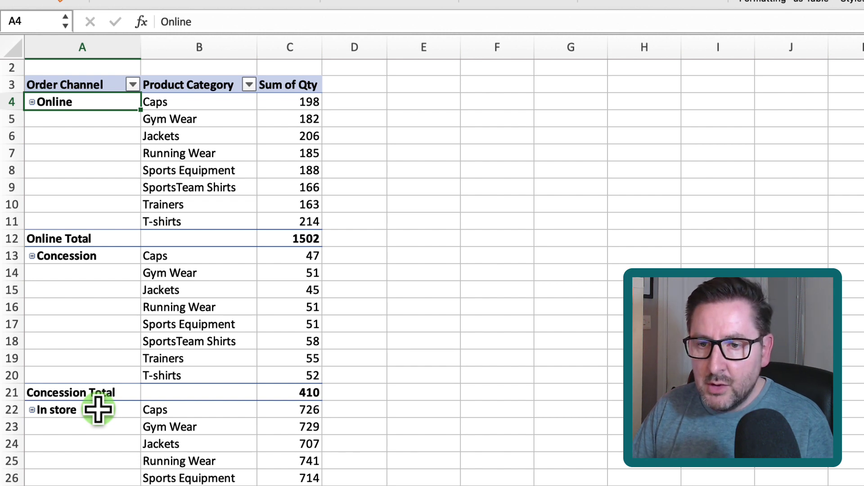
Step: Move the In store group to the start of the pivot table by overwriting the Online label in A4 with IN STORE
click(97, 409)
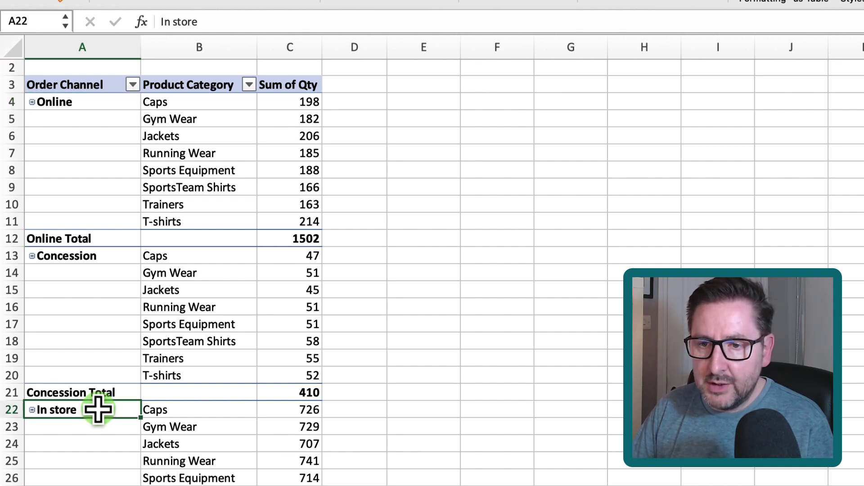
click(90, 106)
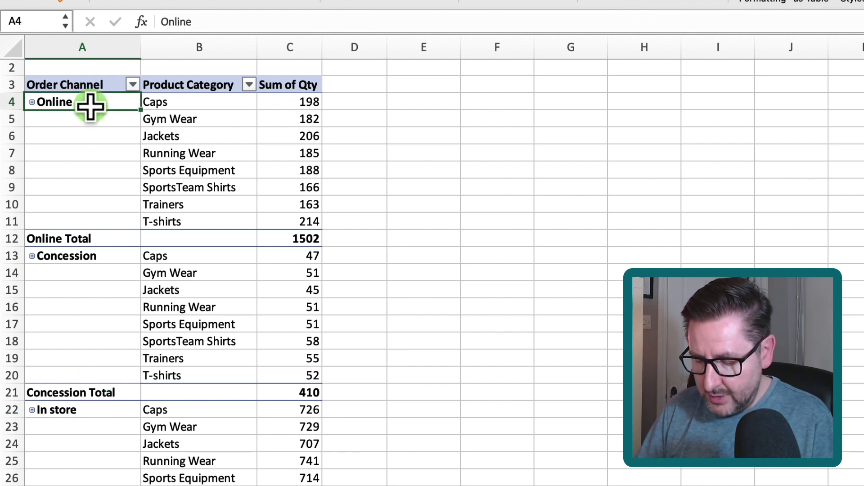
double_click(90, 106)
text(IN S)
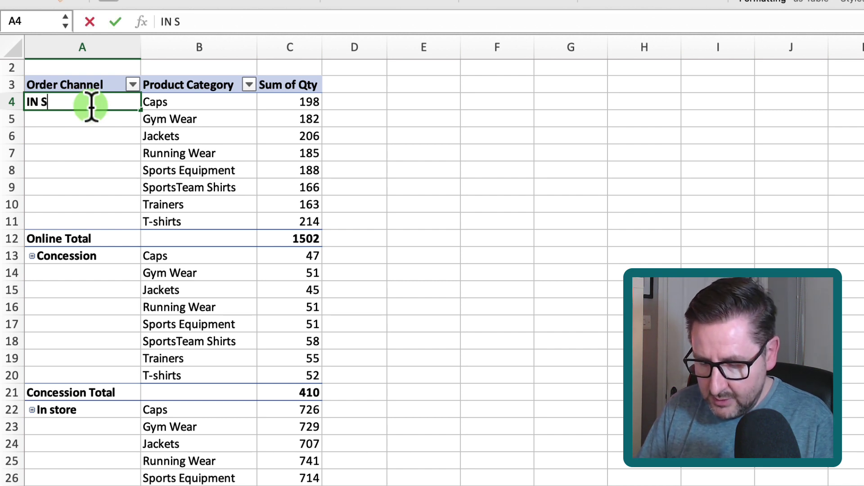
text(TORE)
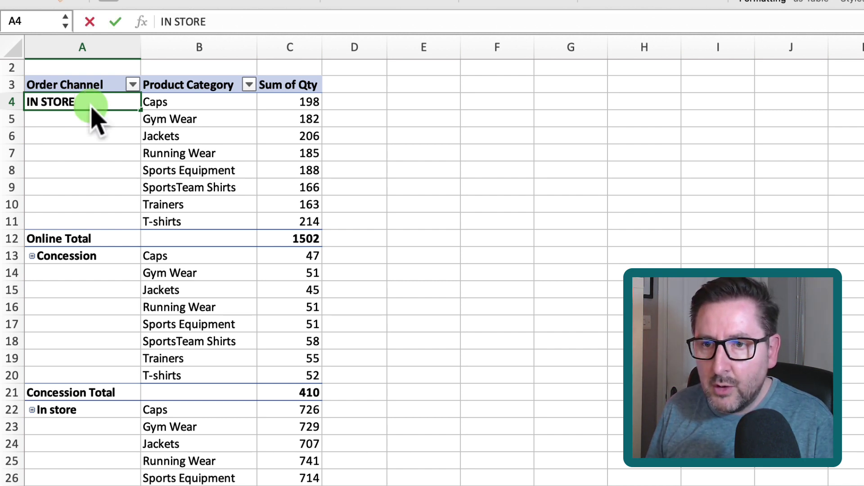
key(Return)
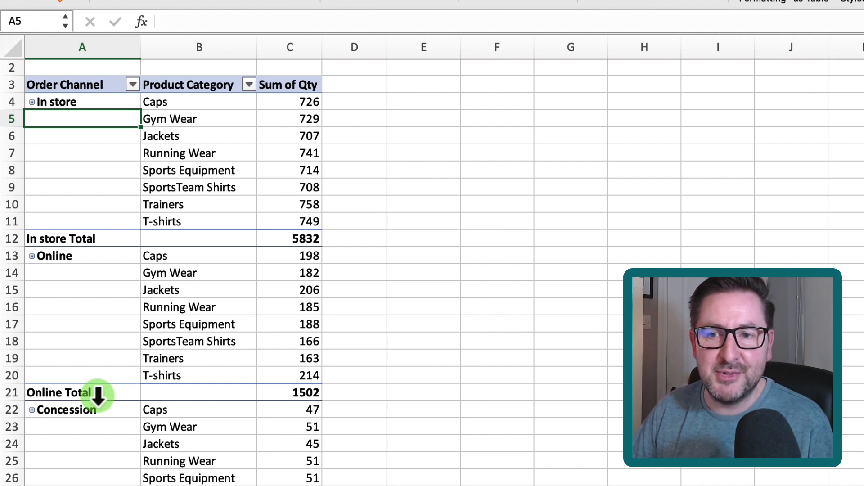
Step: Move Gym Wear to the start of the product categories by overwriting the Caps label in B4 with Gym Wear
click(201, 105)
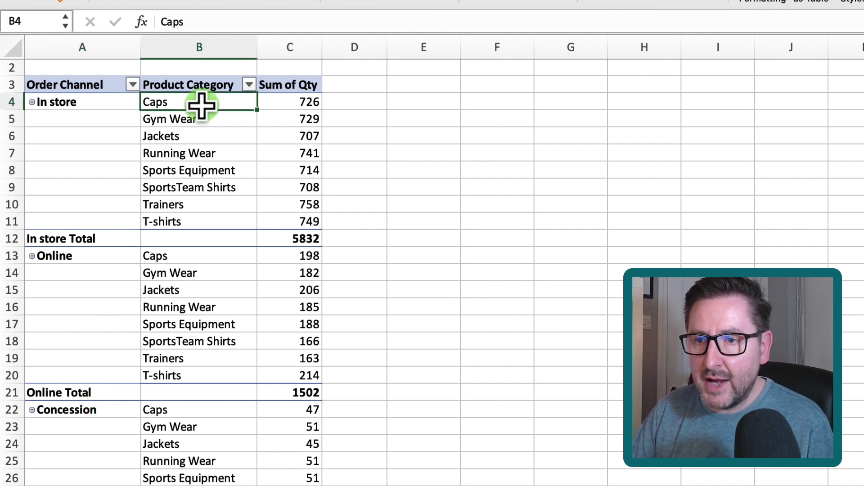
text(GYM)
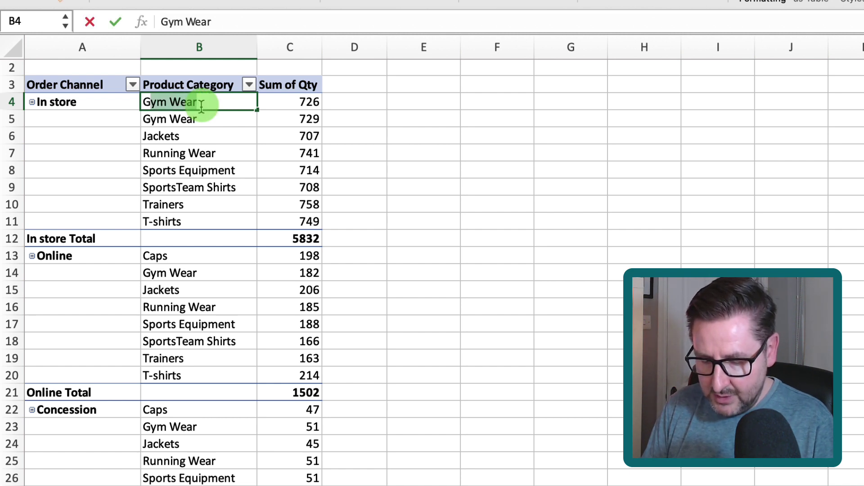
key(Return)
key(Down)
click(200, 104)
key(Down)
key(Down)
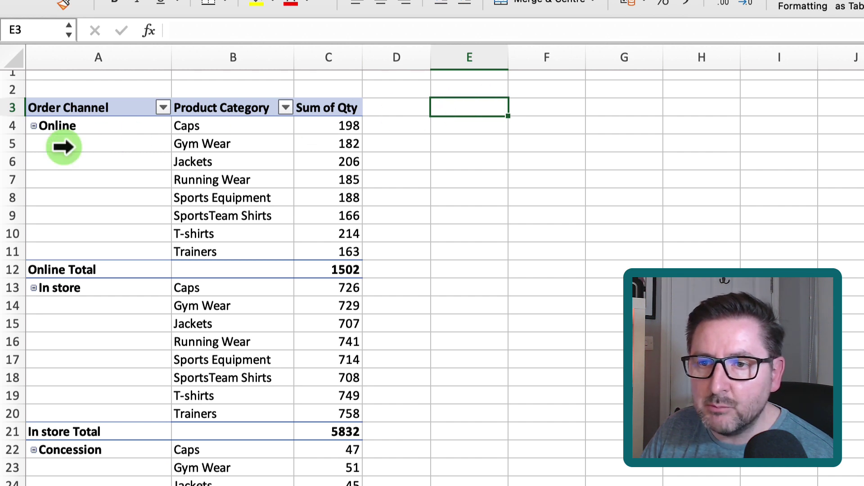
Step: Collapse the Online group of the pivot table and expand it again
click(34, 126)
click(34, 126)
click(34, 126)
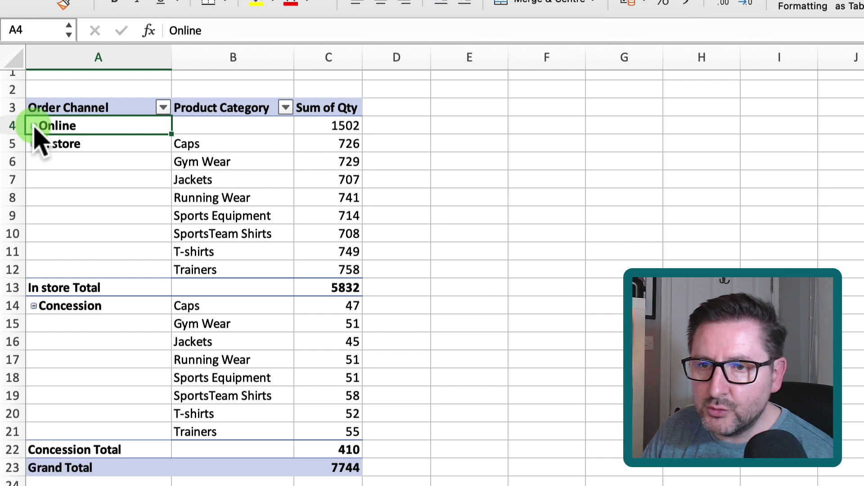
click(34, 126)
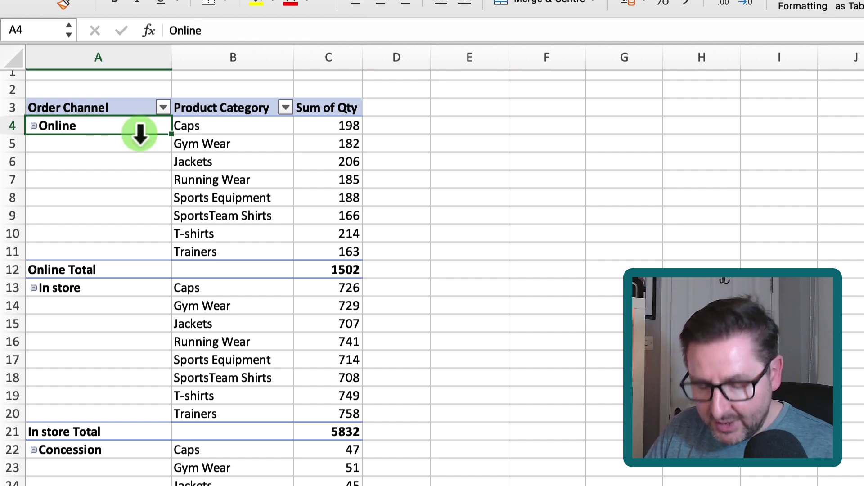
Step: Copy the whole pivot table and paste it as values only, starting at cell E3
key(super+a)
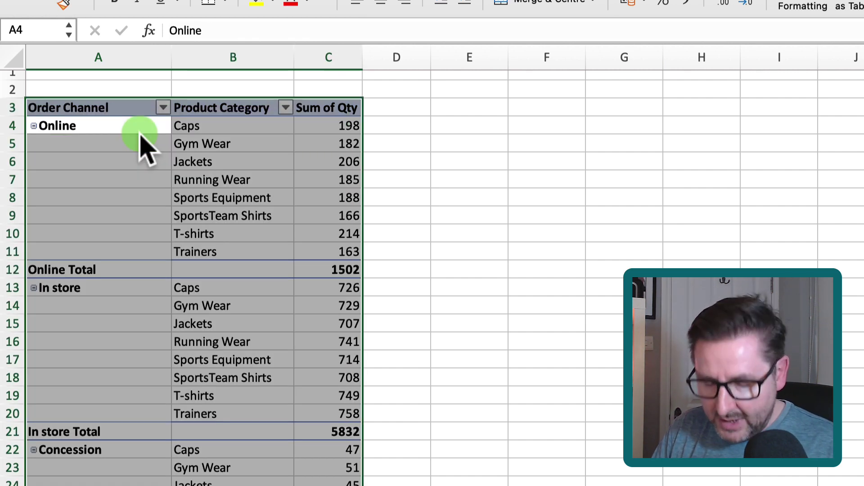
key(super+c)
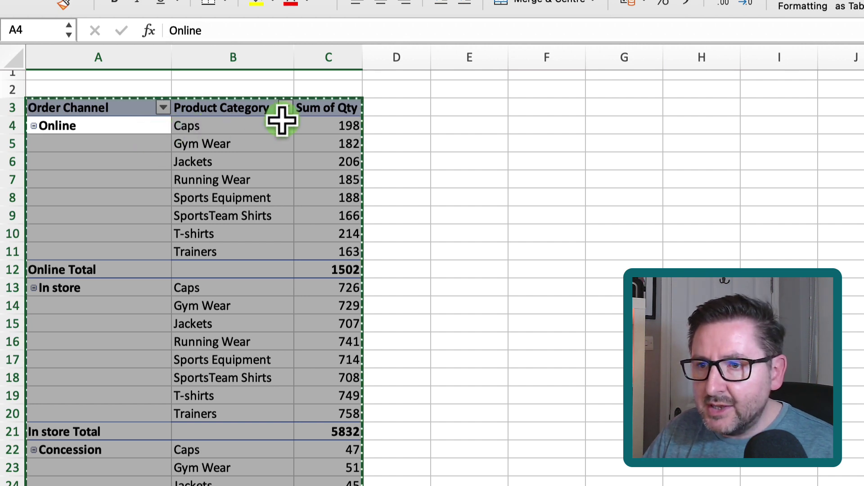
click(450, 103)
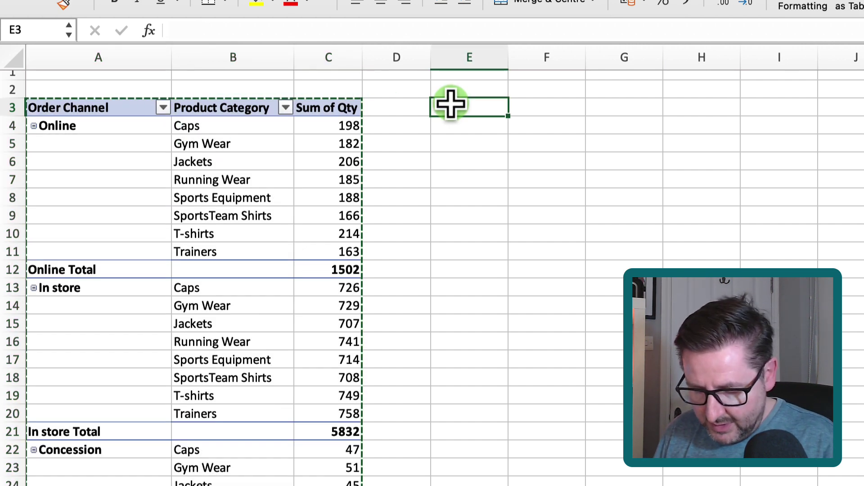
key(ctrl+super+v)
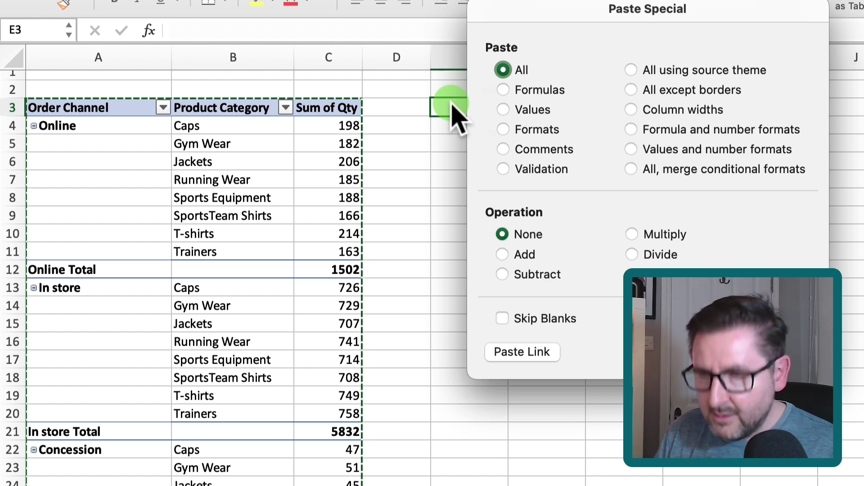
key(v)
key(Return)
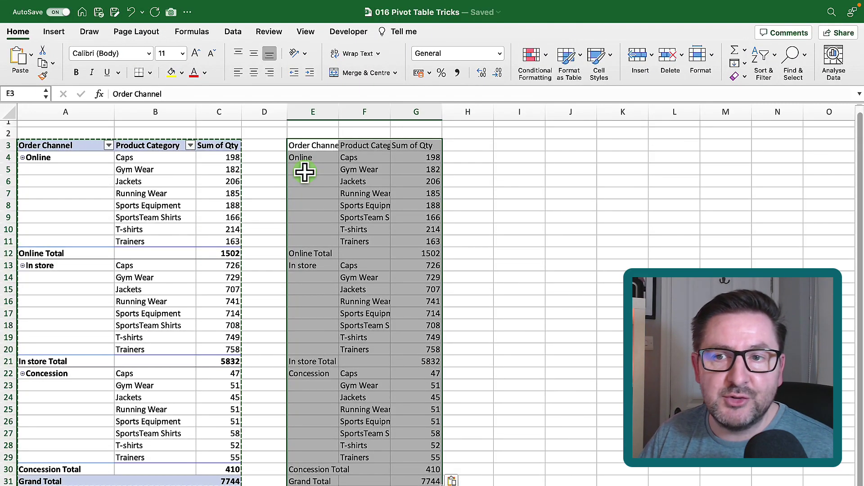
Step: Turn off the expand/collapse buttons in the options of the Order Channel pivot table
click(214, 170)
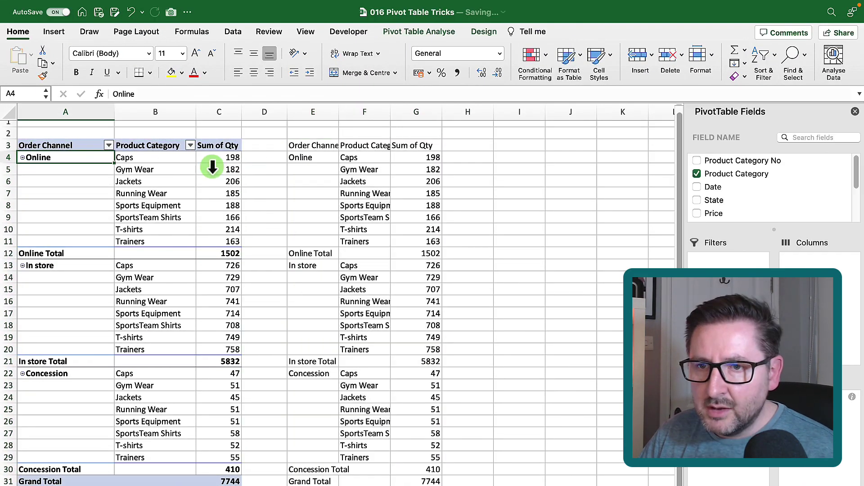
right_click(64, 158)
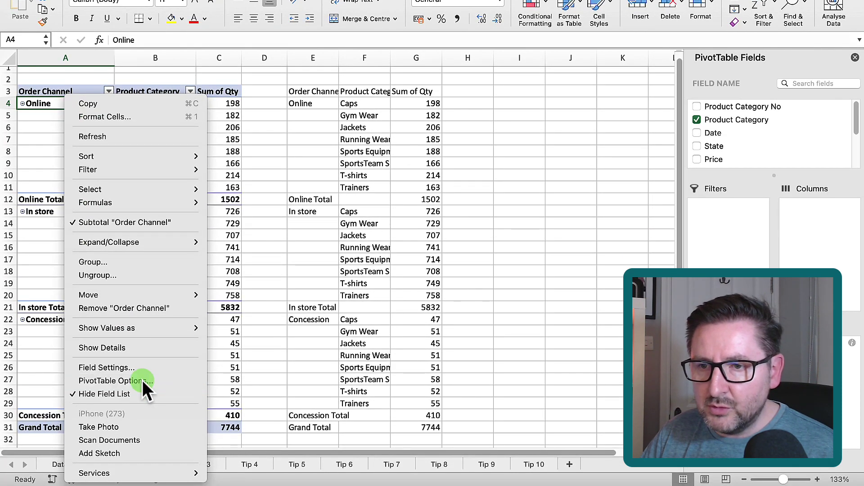
click(142, 380)
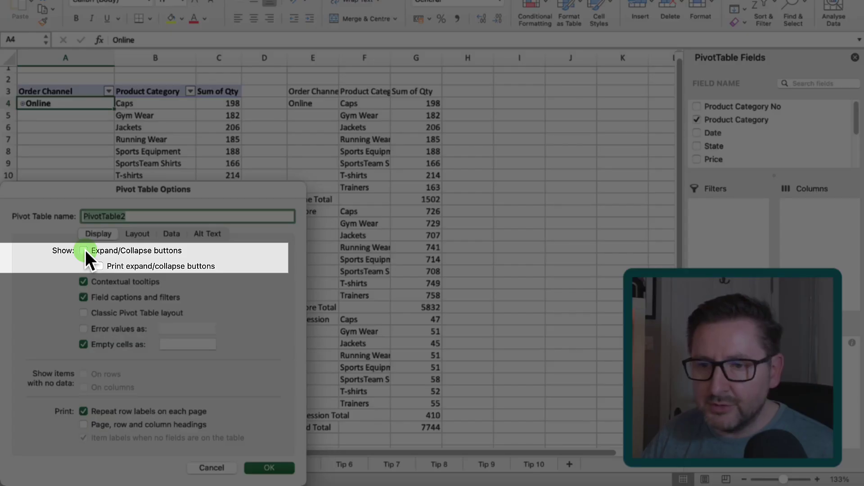
click(279, 467)
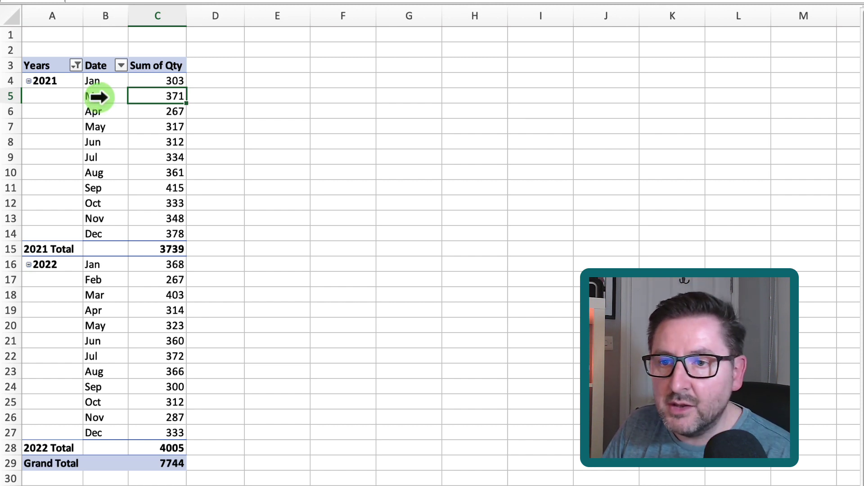
Step: Set the pivot table's Date field to show items with no data
right_click(97, 96)
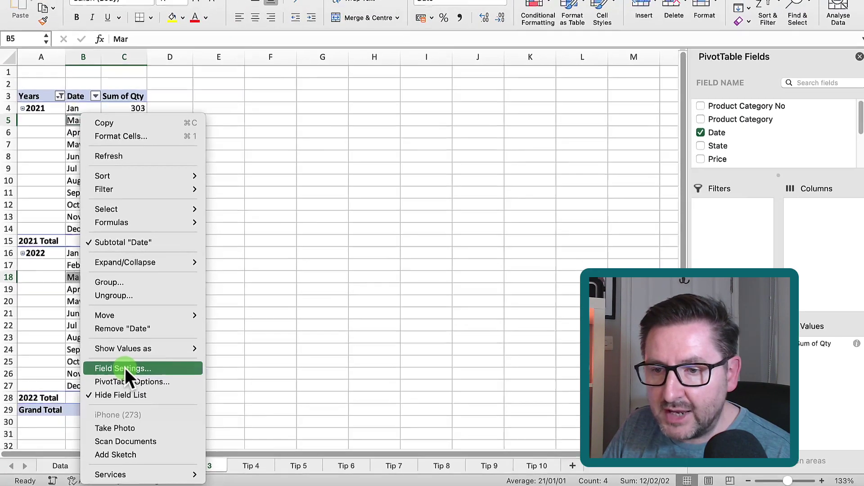
click(125, 368)
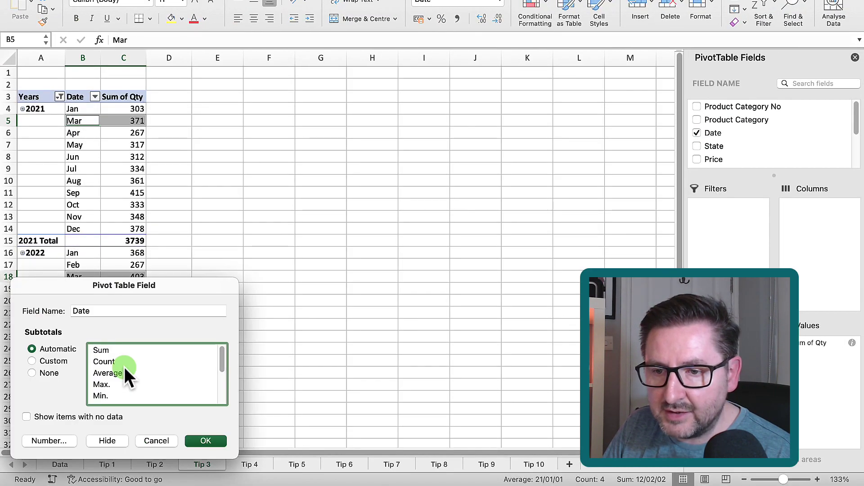
click(26, 416)
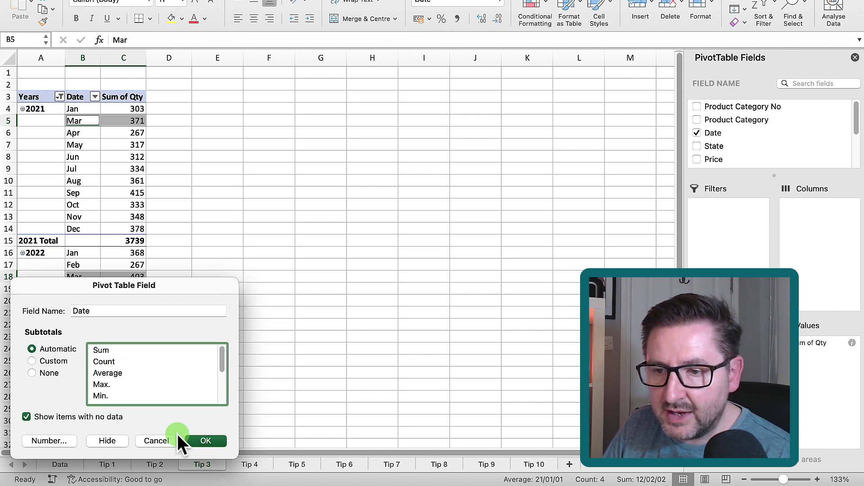
click(208, 439)
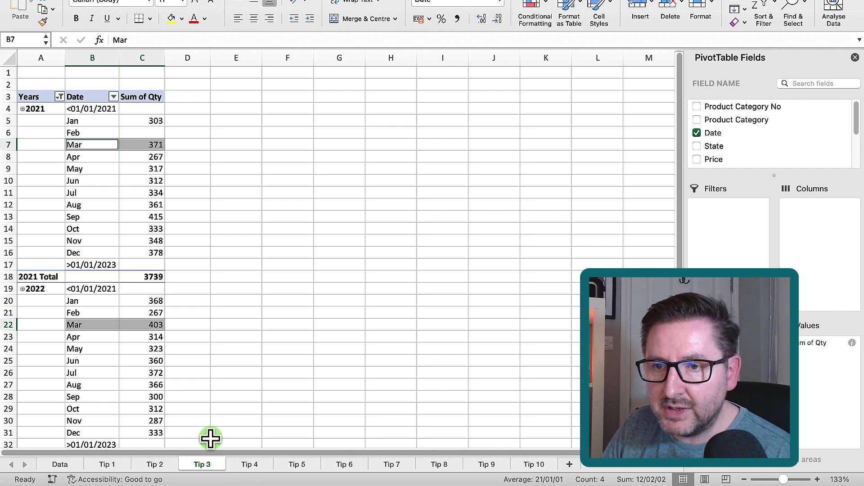
Step: Filter the <01/01/2021 and >01/01/2023 items out of the pivot table's Date field
click(74, 109)
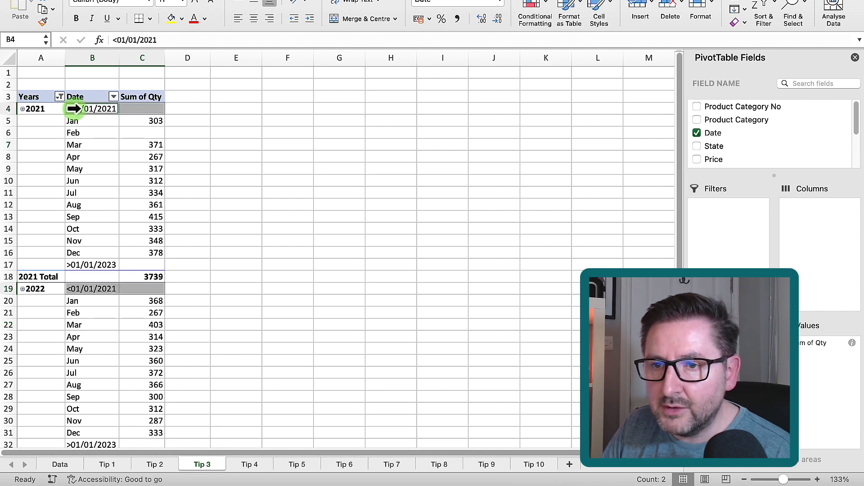
click(113, 96)
click(152, 271)
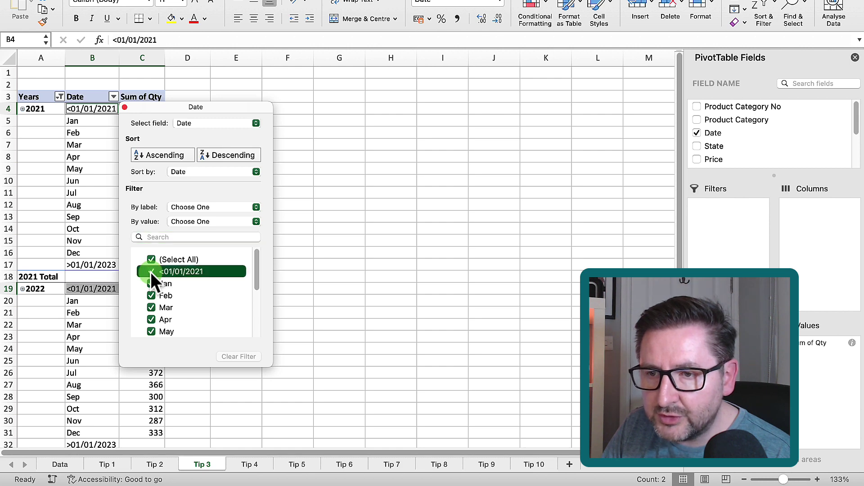
drag(258, 274, 266, 337)
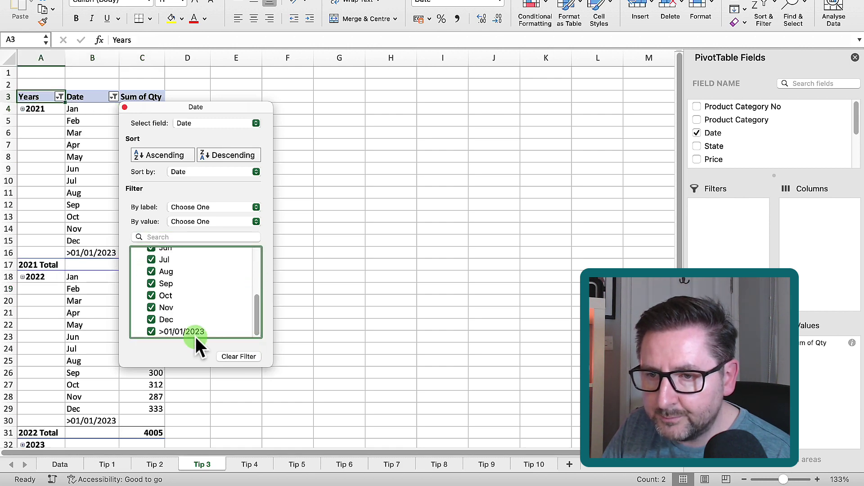
click(150, 330)
click(82, 130)
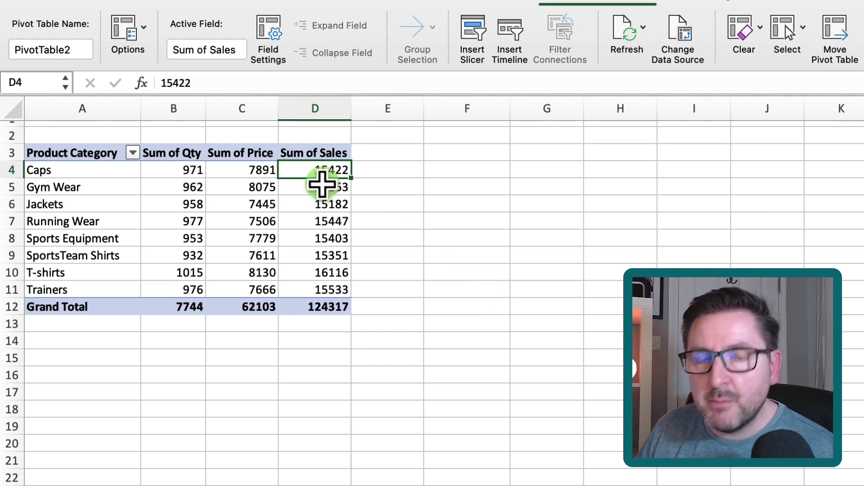
Step: Try calculating 10% of the Caps Sum of Sales in E4 with a formula referencing the pivot table, and clear the cell
click(390, 171)
text(=)
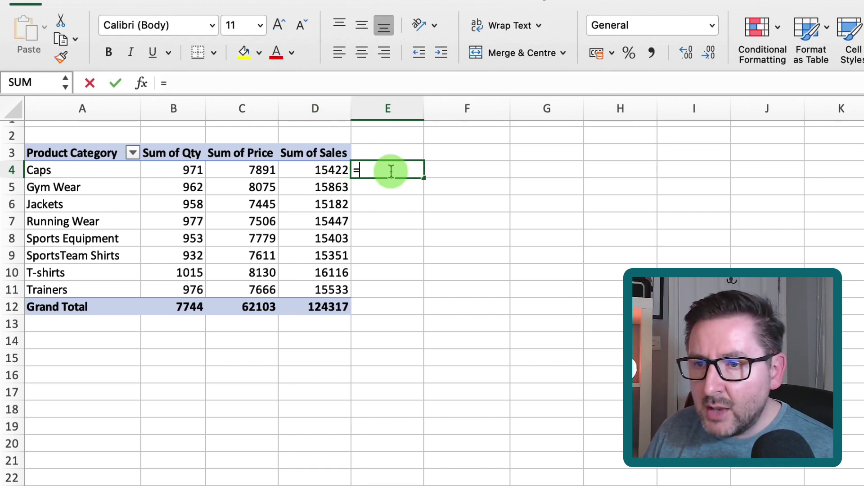
key(Left)
text(*)
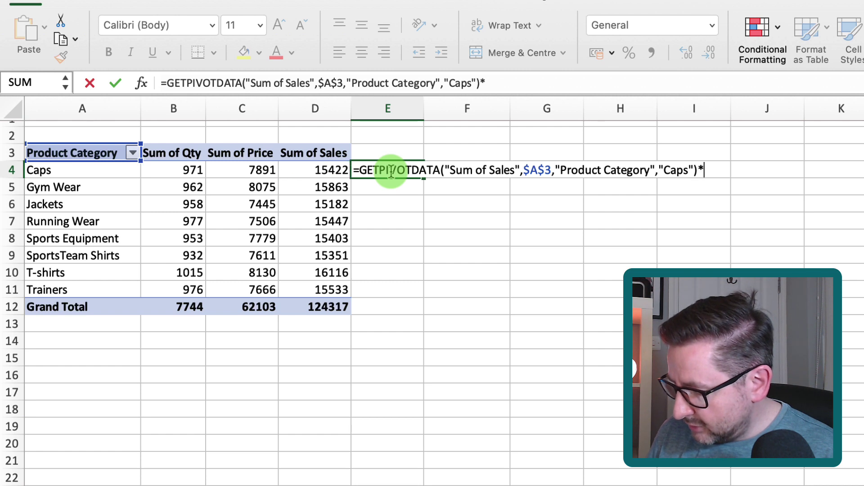
text(10%)
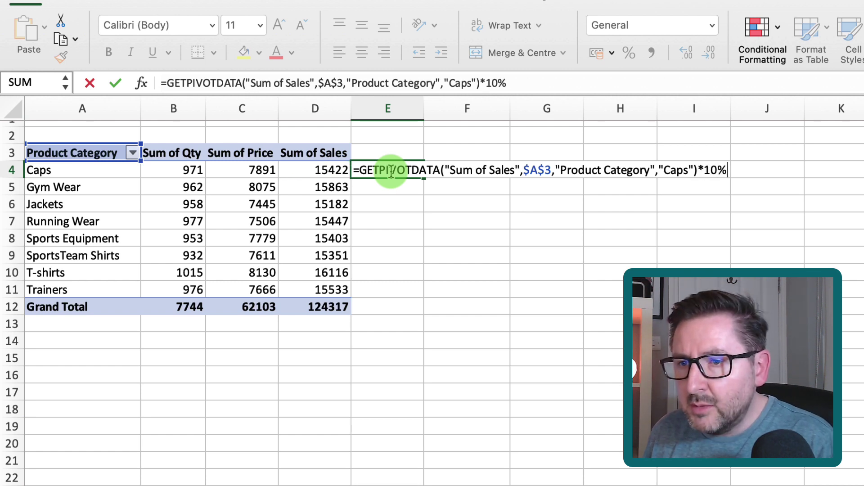
key(Return)
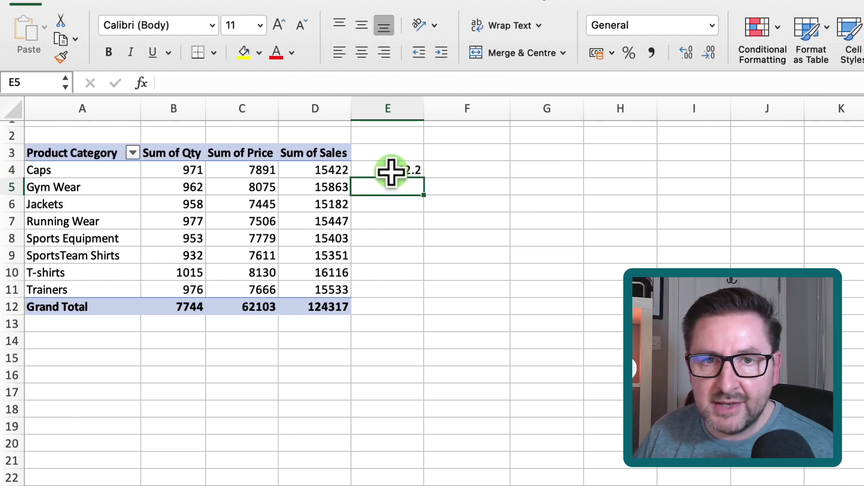
click(408, 173)
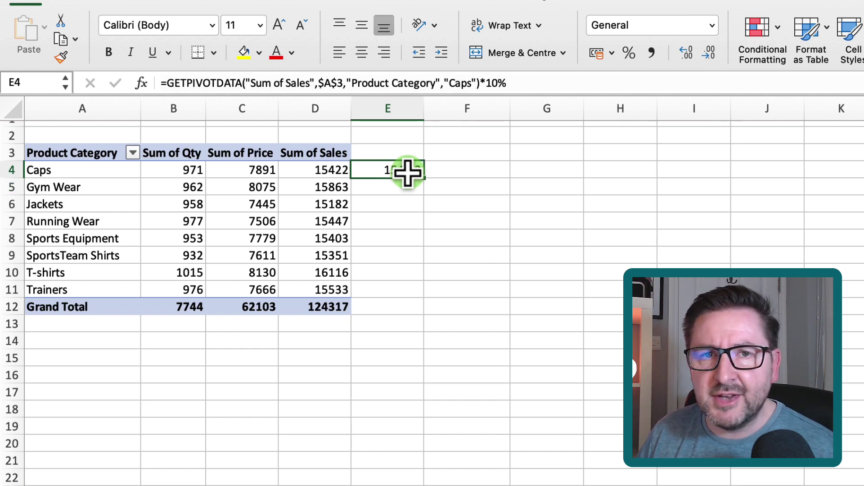
key(Delete)
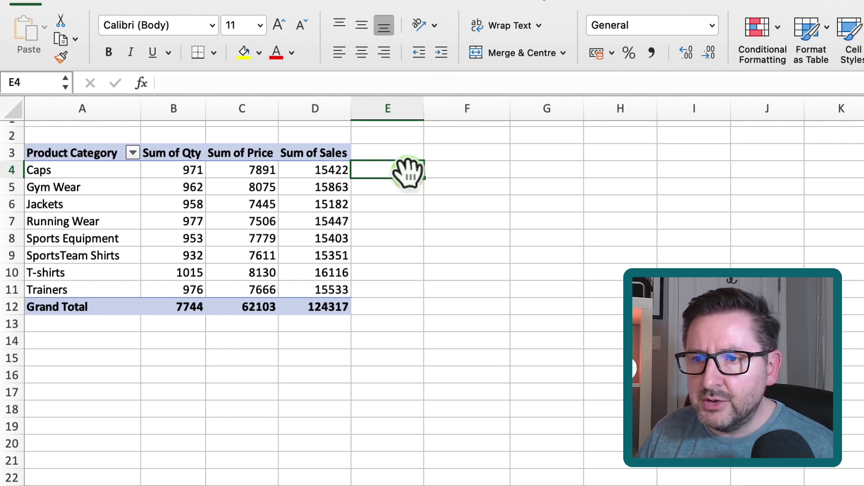
Step: Start a new calculated field for the Product Category pivot table and name it Comm
click(320, 173)
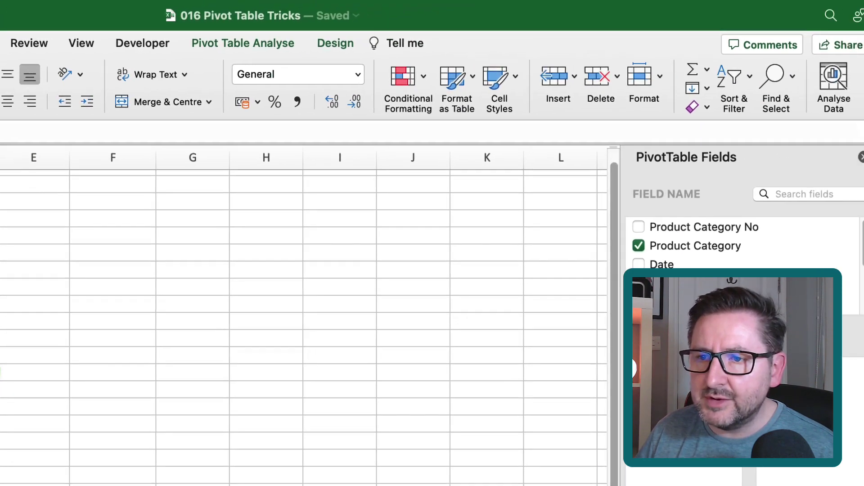
click(250, 47)
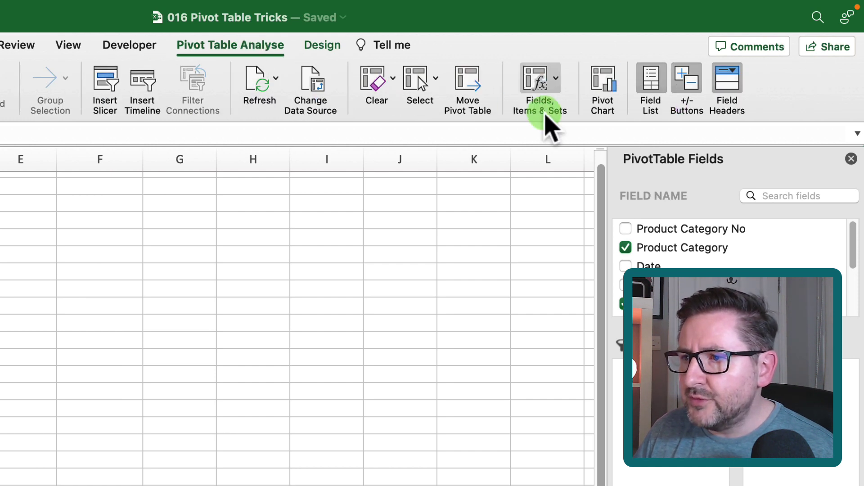
click(546, 117)
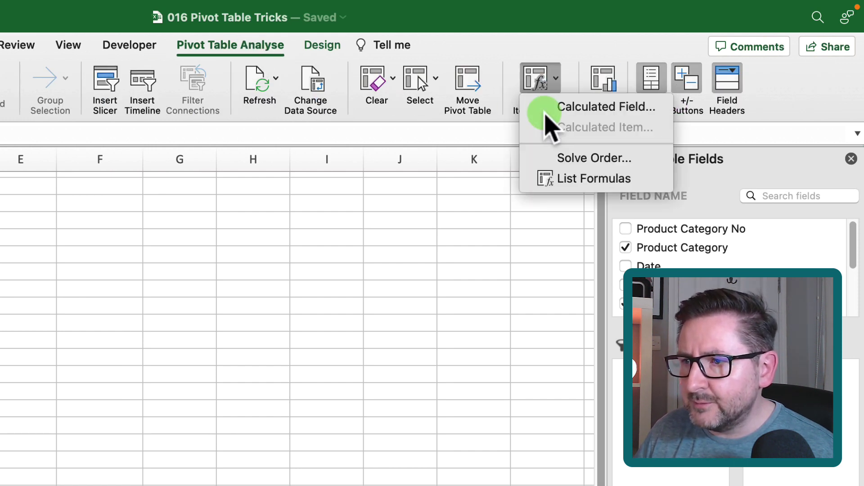
click(589, 109)
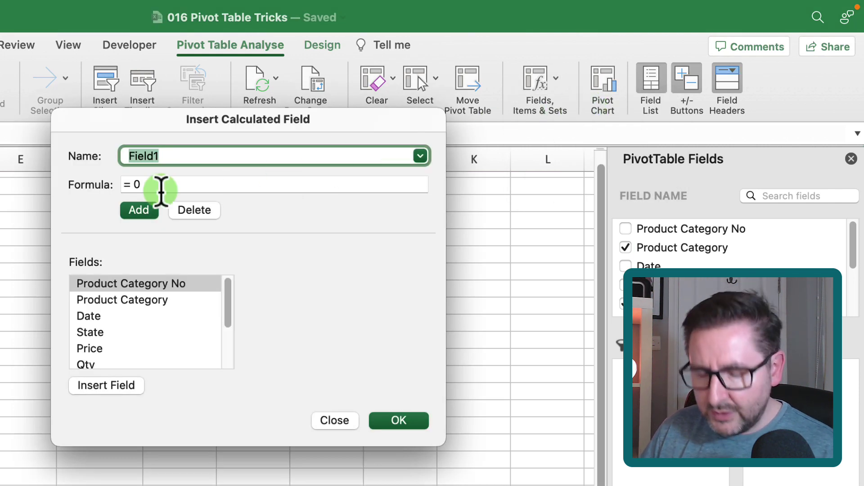
text(Comm)
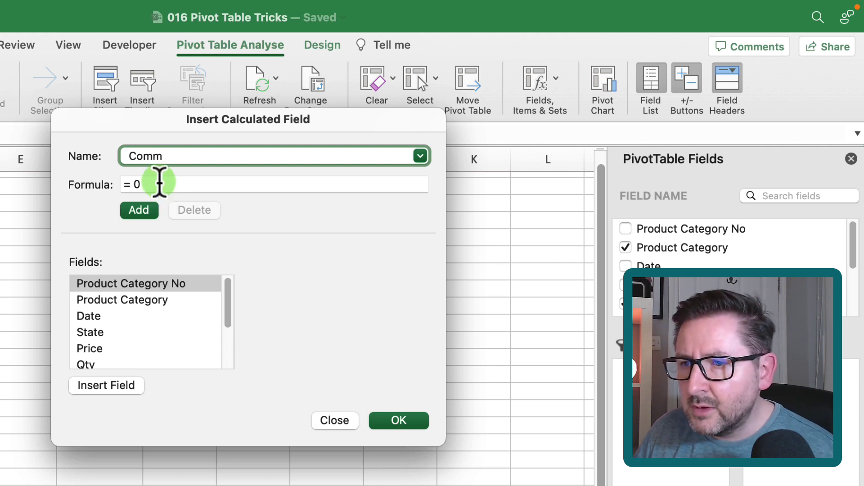
Step: Set the Comm calculated field's formula to = Sales*0.1 and add it to the pivot table
click(160, 184)
key(BackSpace)
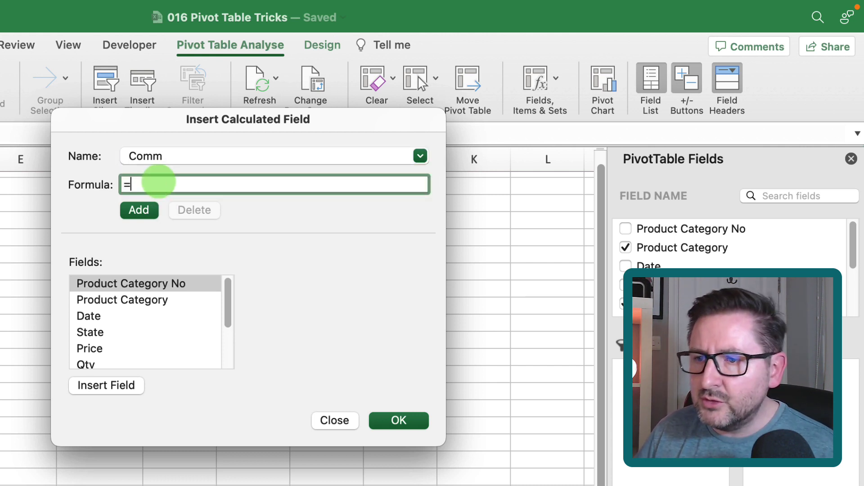
click(228, 315)
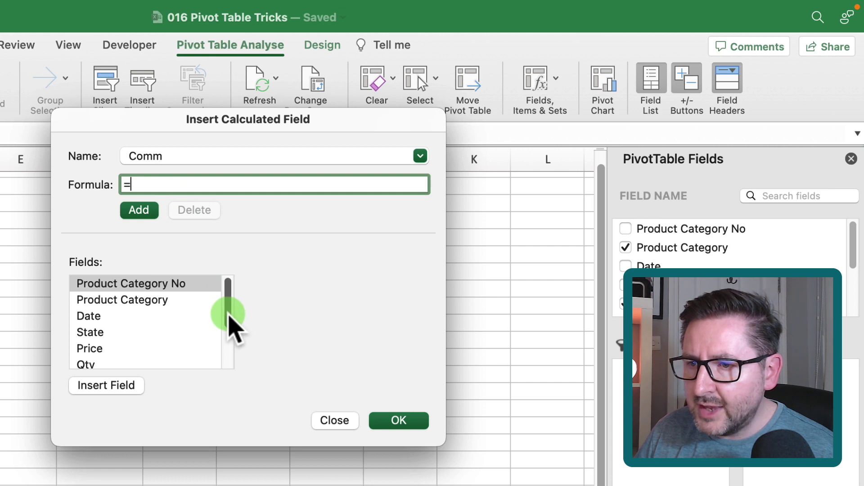
drag(228, 315, 236, 363)
double_click(89, 315)
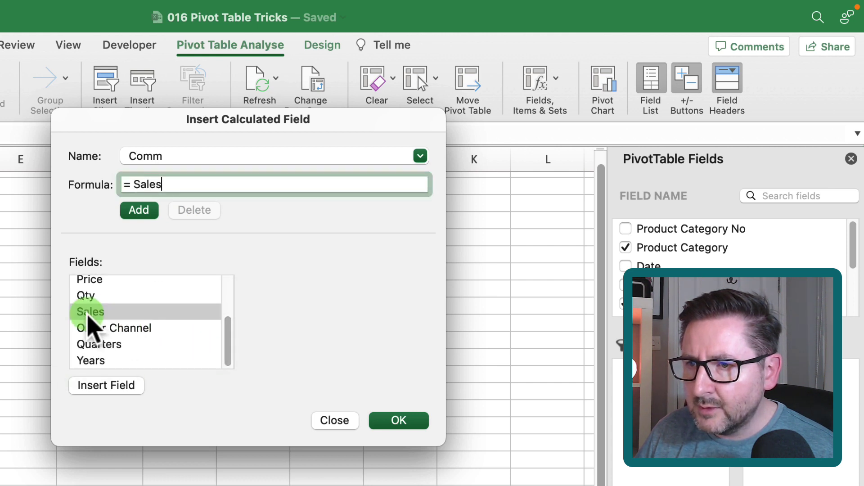
text(*)
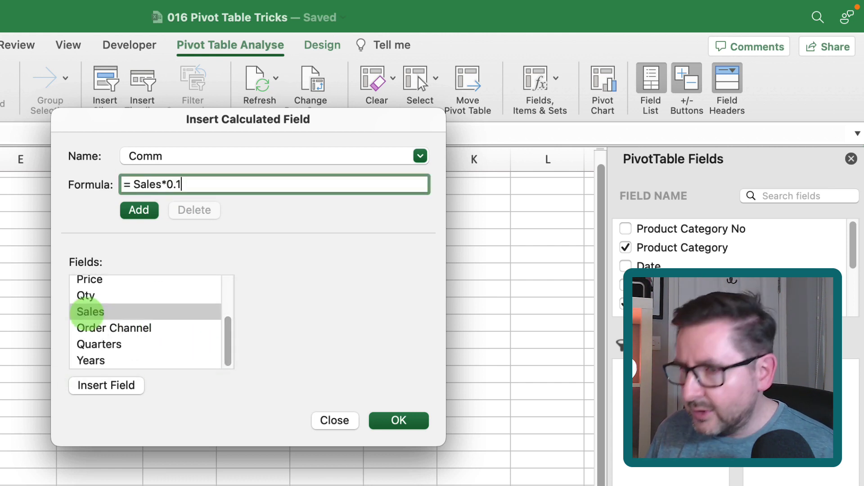
click(411, 421)
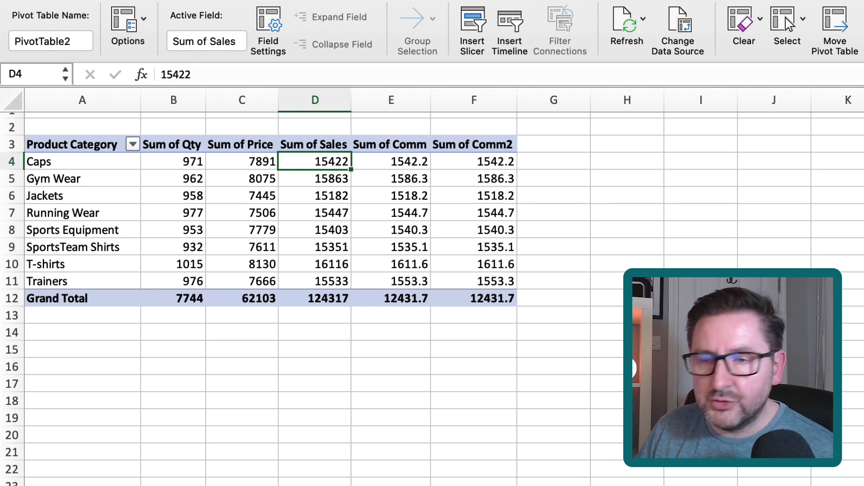
Step: Show the Sum of Comm2 values as a Running Total In calculation with Product Category as the base field
click(491, 195)
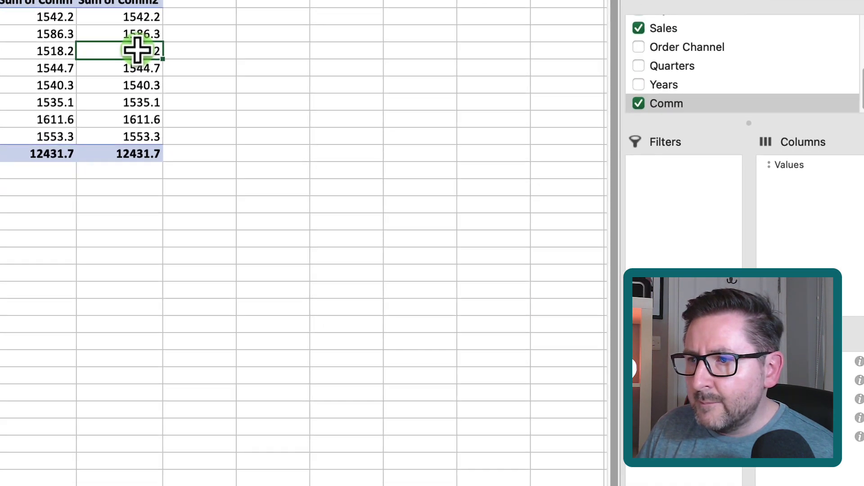
right_click(493, 197)
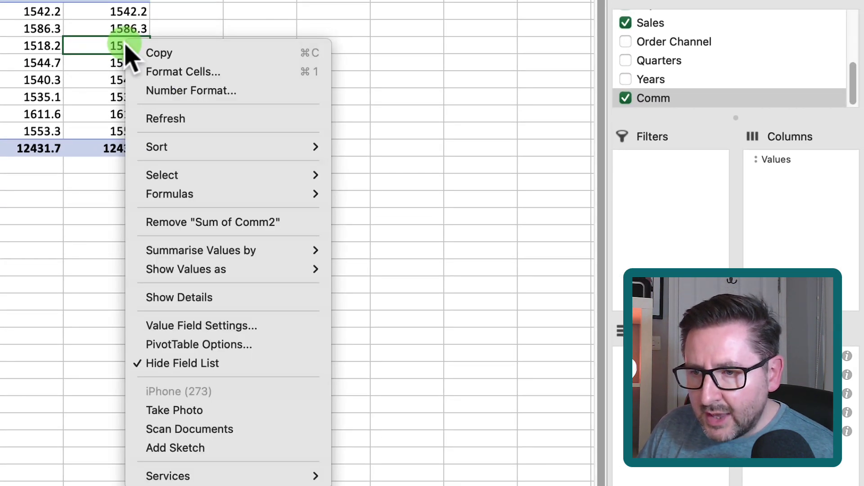
click(200, 270)
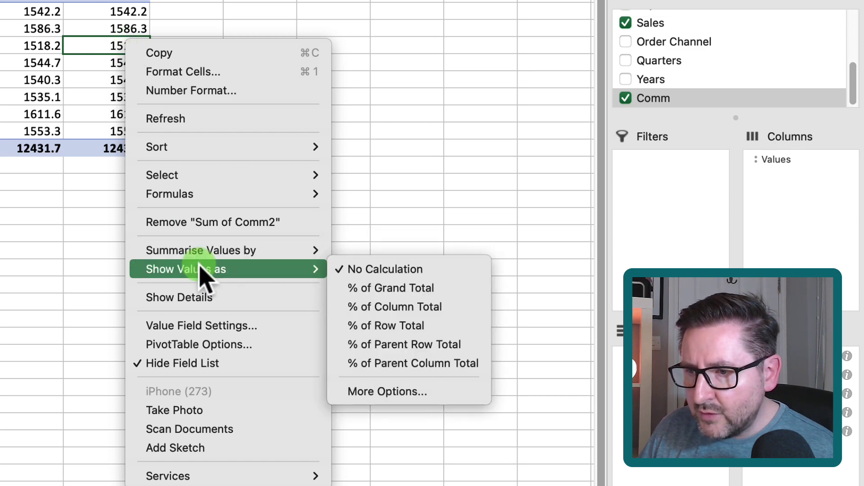
click(404, 394)
click(444, 343)
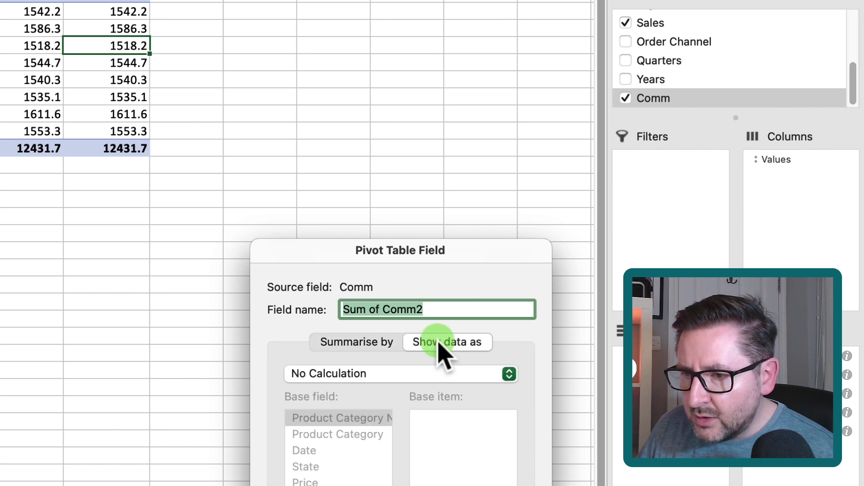
click(508, 373)
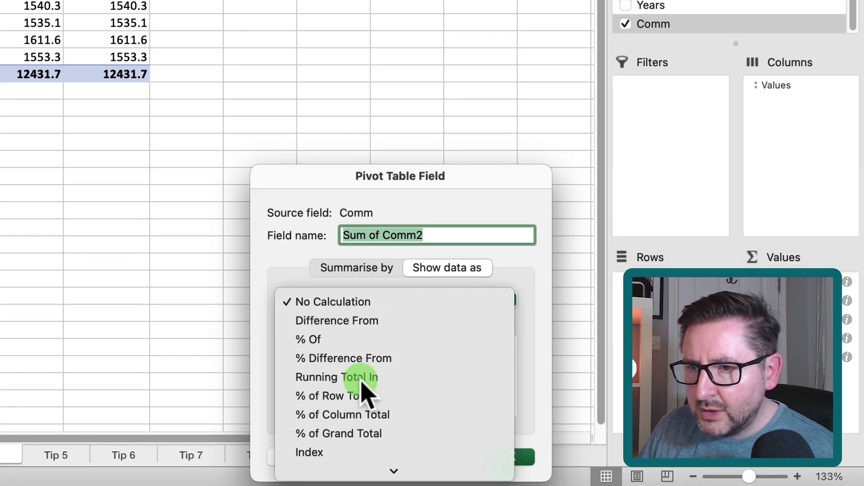
click(362, 381)
drag(386, 360, 387, 410)
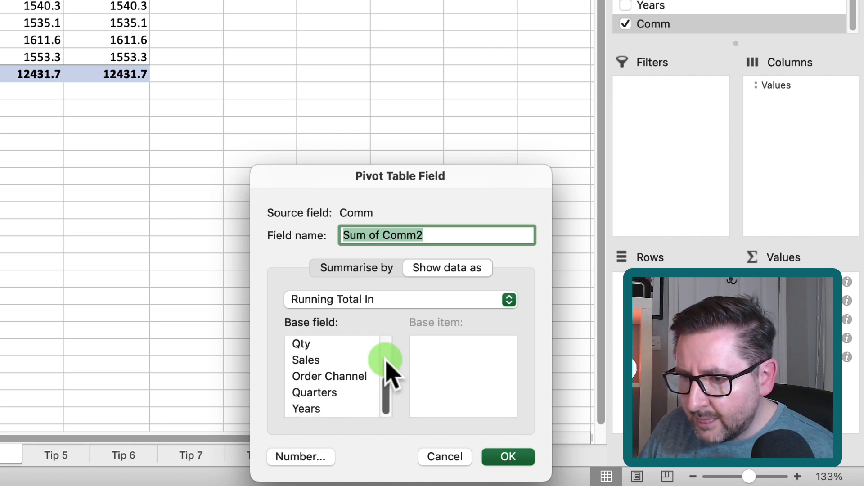
drag(386, 404, 393, 359)
click(360, 361)
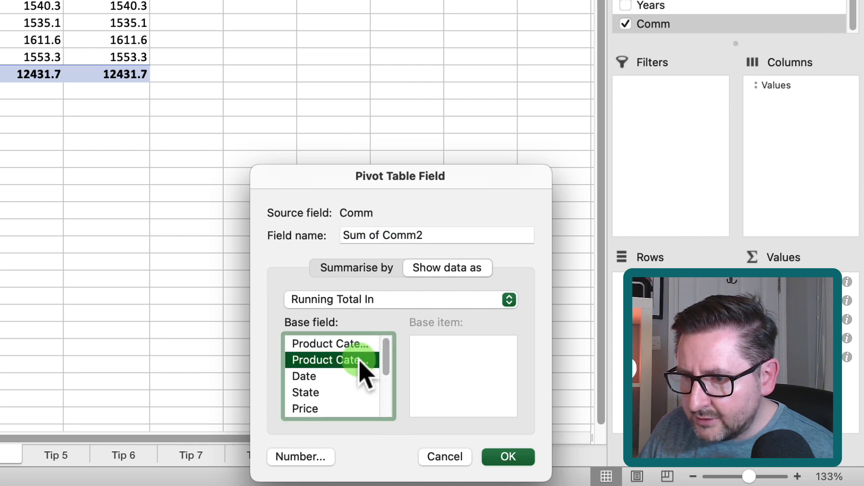
click(506, 457)
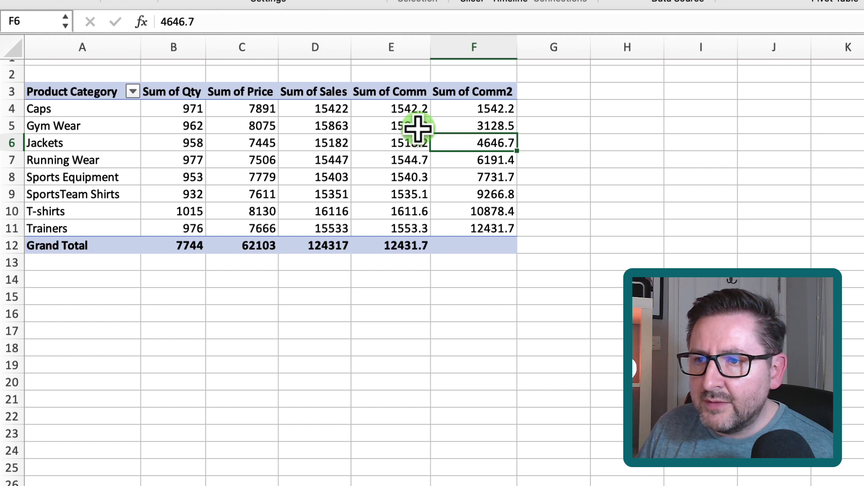
Step: Rename the Sum of Comm2 column header in F3 to Running Total
drag(409, 110, 416, 227)
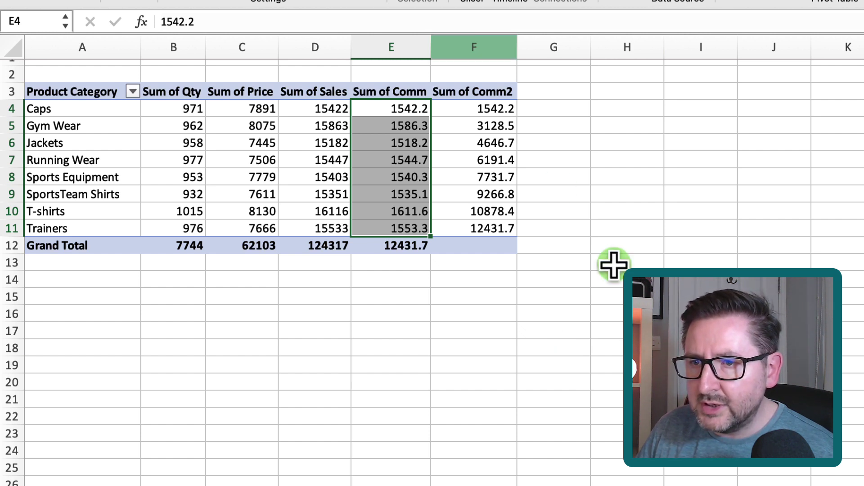
click(486, 90)
drag(264, 23, 116, 27)
text(R)
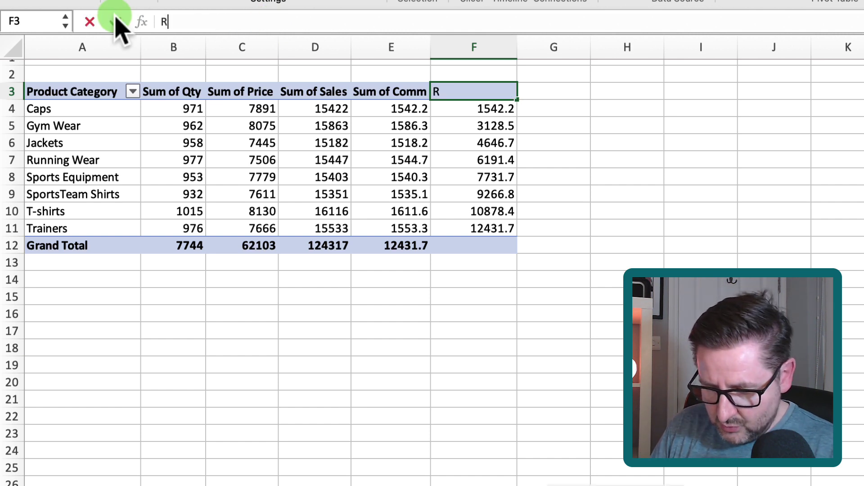
text(unnin)
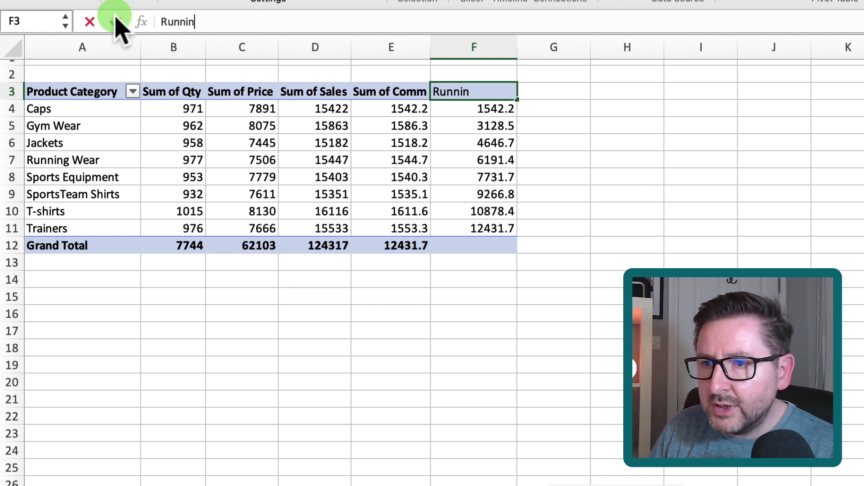
text(g Total)
key(Return)
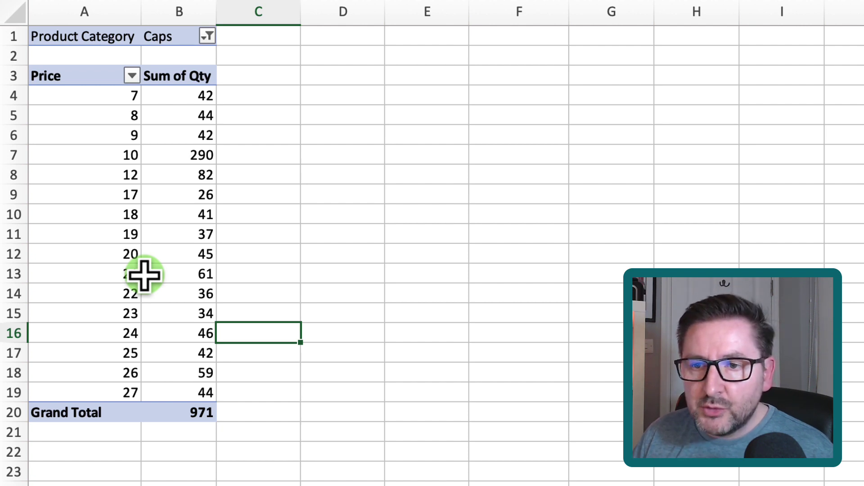
Step: Group the Price items of the Caps pivot table in intervals of 5, starting at 5 and ending at 27
click(104, 193)
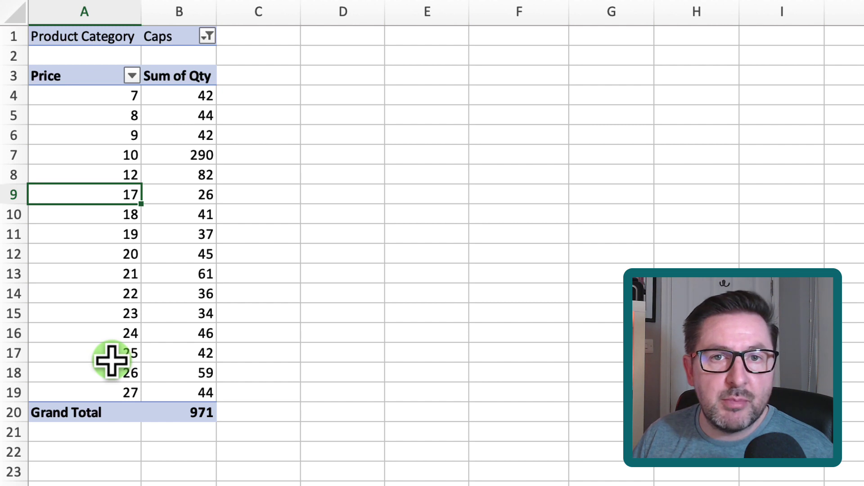
right_click(88, 194)
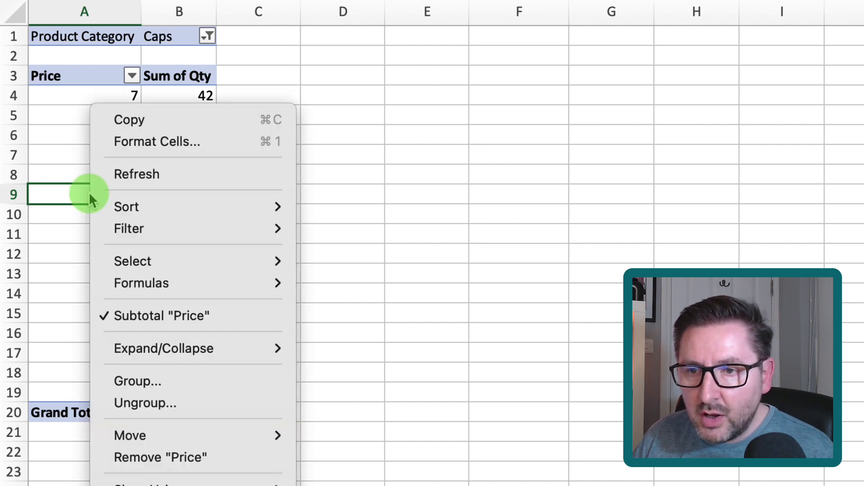
click(139, 382)
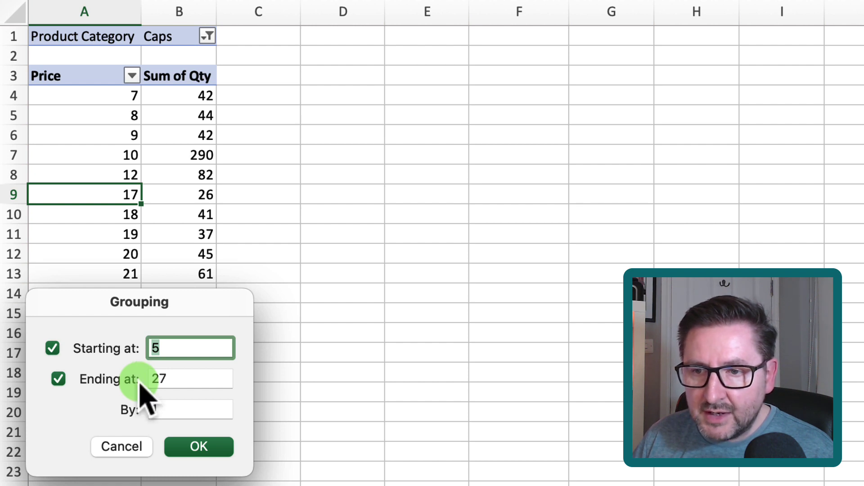
click(171, 408)
key(BackSpace)
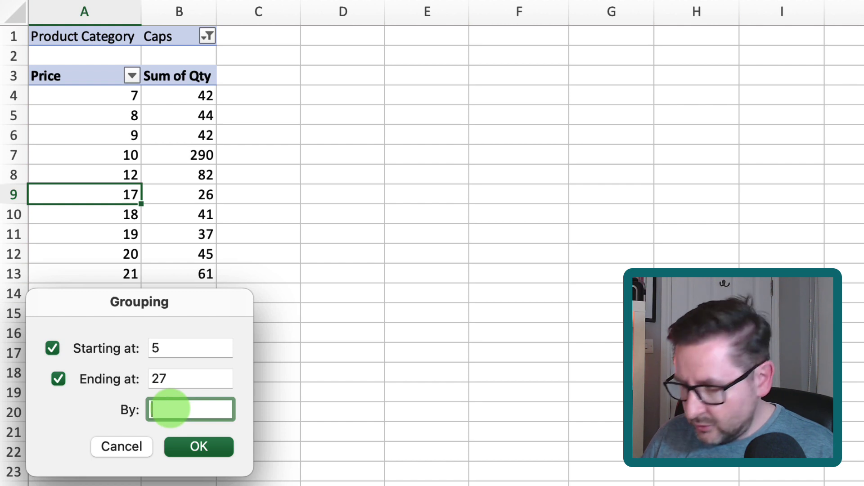
text(5)
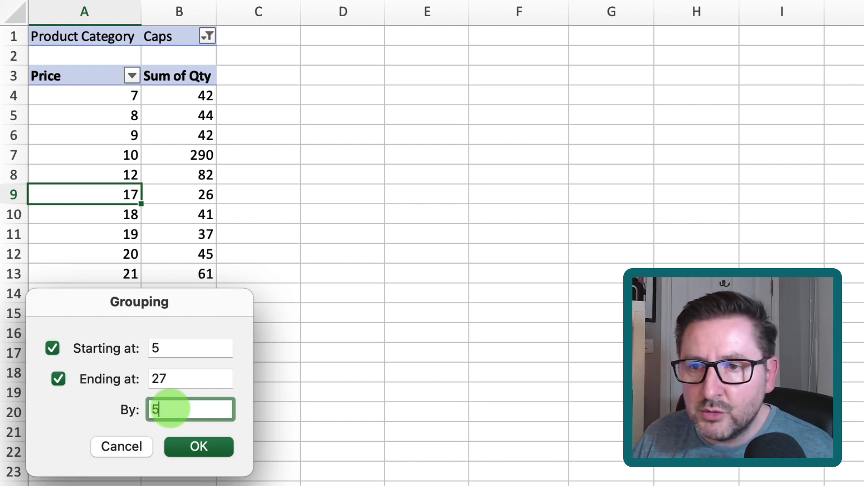
click(217, 446)
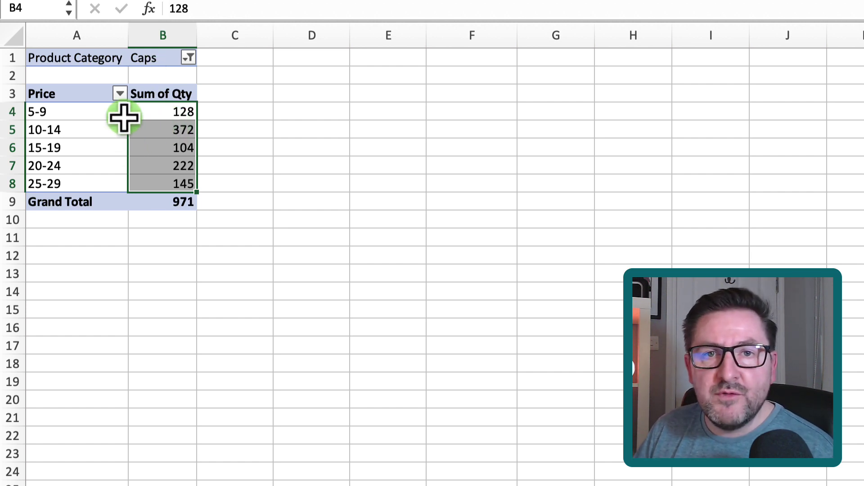
Step: Add data bars to the Sum of Qty values in B4:B8 with a solid green positive fill and solid black borders
click(174, 110)
drag(174, 110, 184, 192)
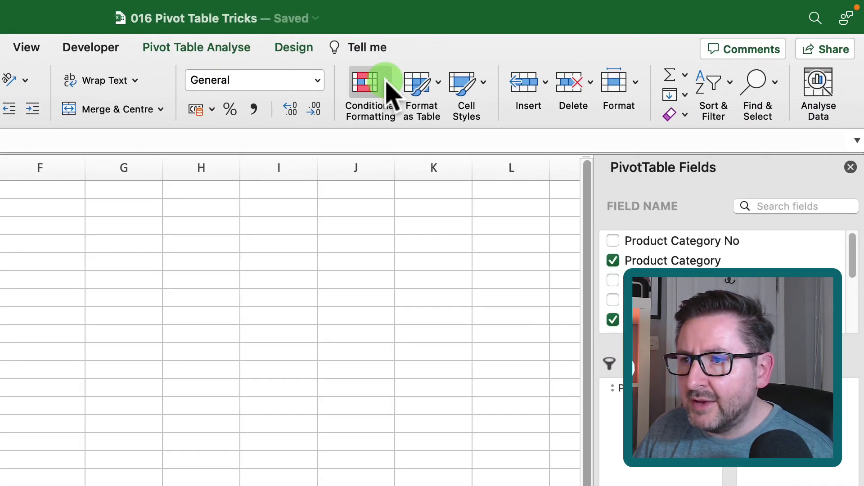
click(386, 82)
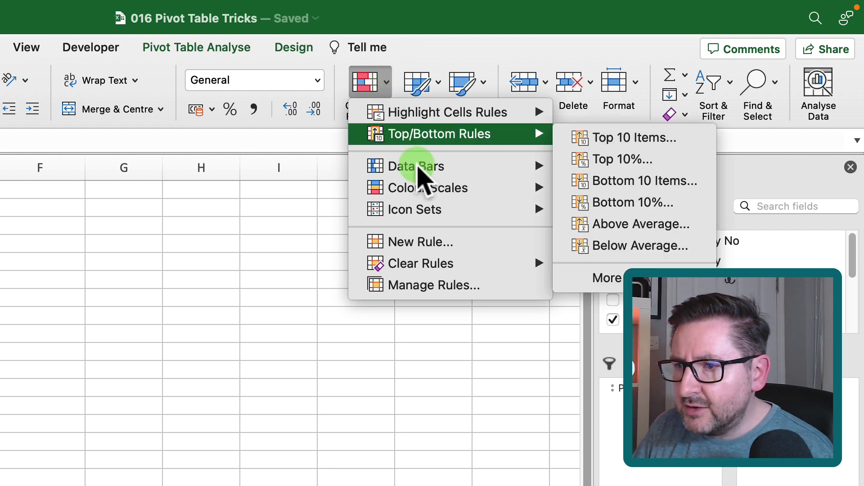
mouse_move(420, 169)
click(620, 380)
click(341, 323)
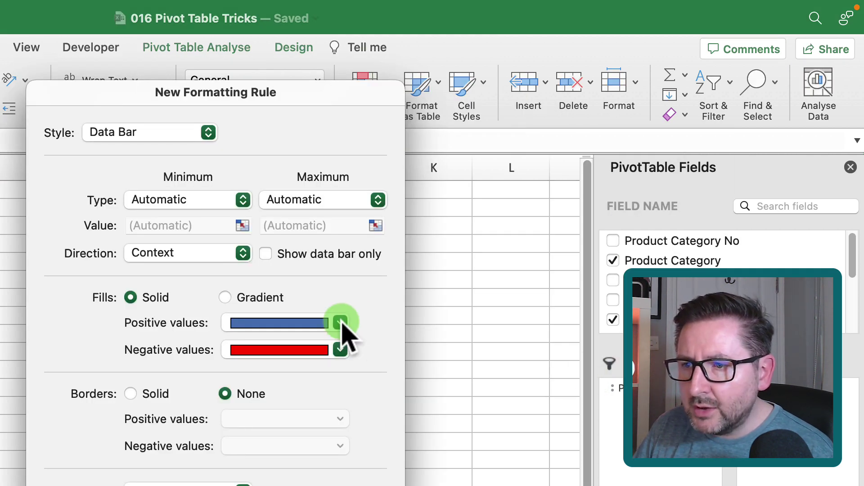
click(384, 371)
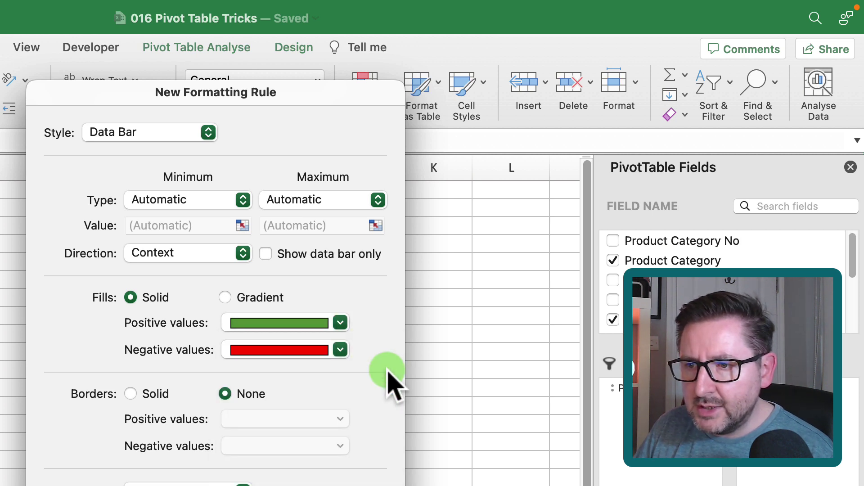
click(130, 393)
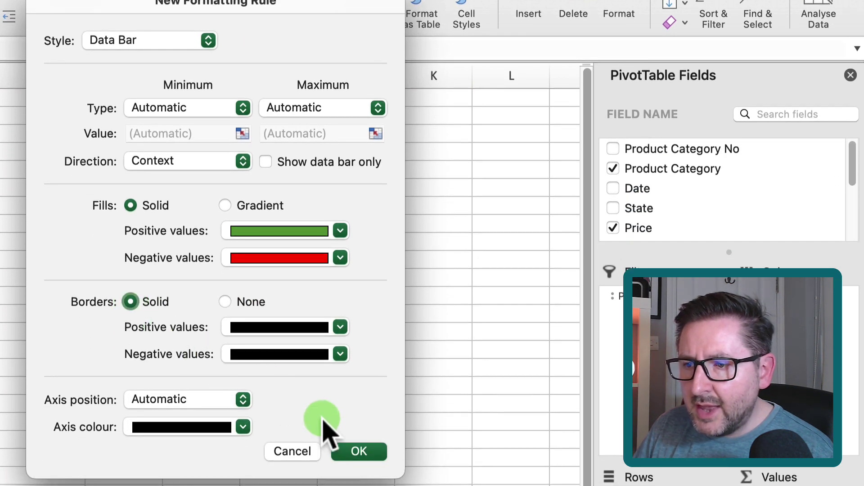
click(370, 451)
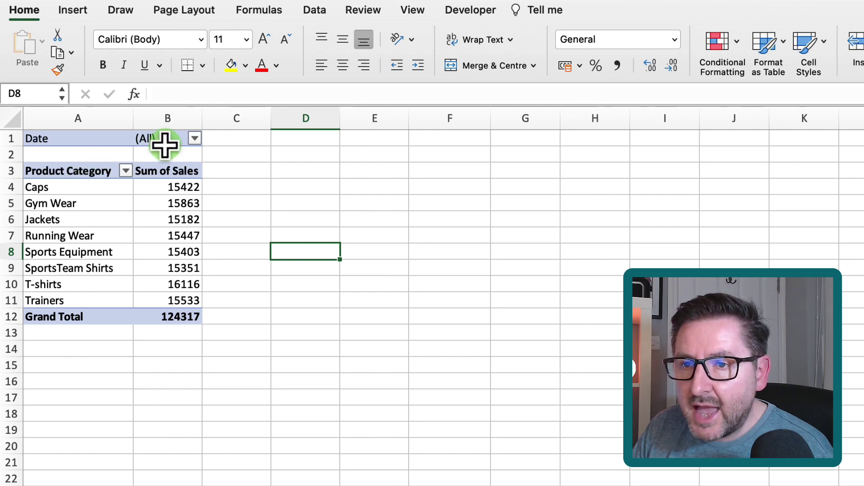
Step: Insert a timeline for the Date field of the Product Category pivot table and place it beside the table
click(194, 139)
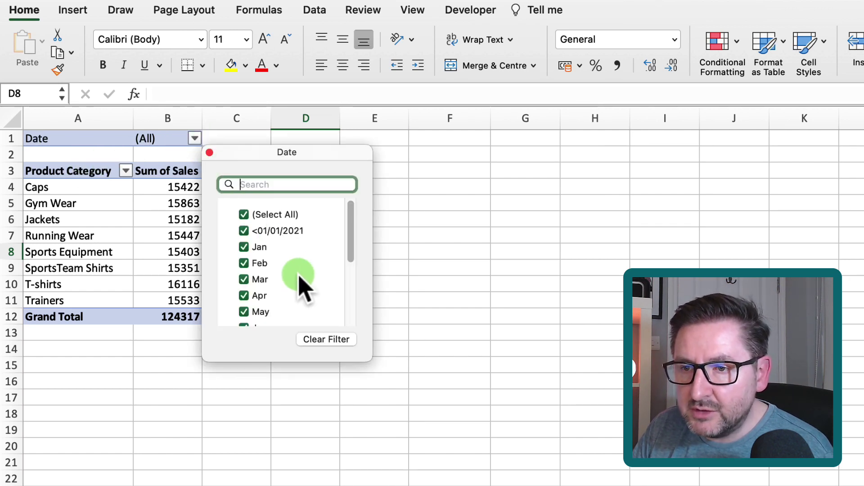
click(441, 268)
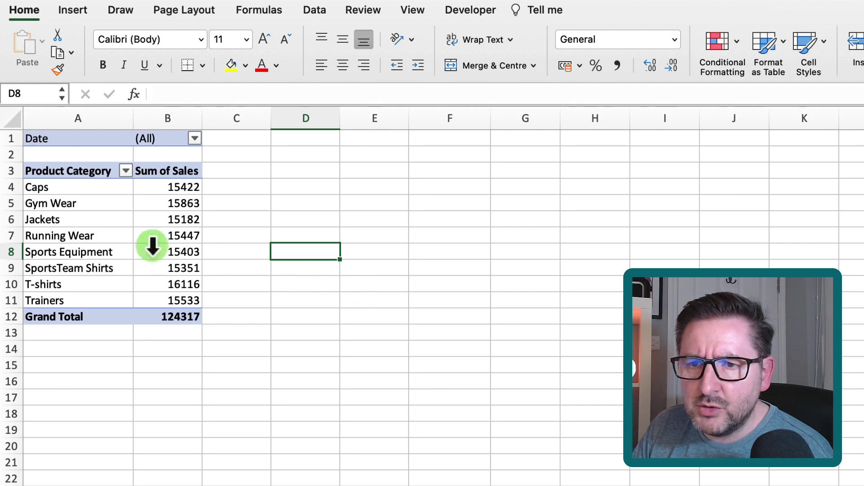
click(93, 234)
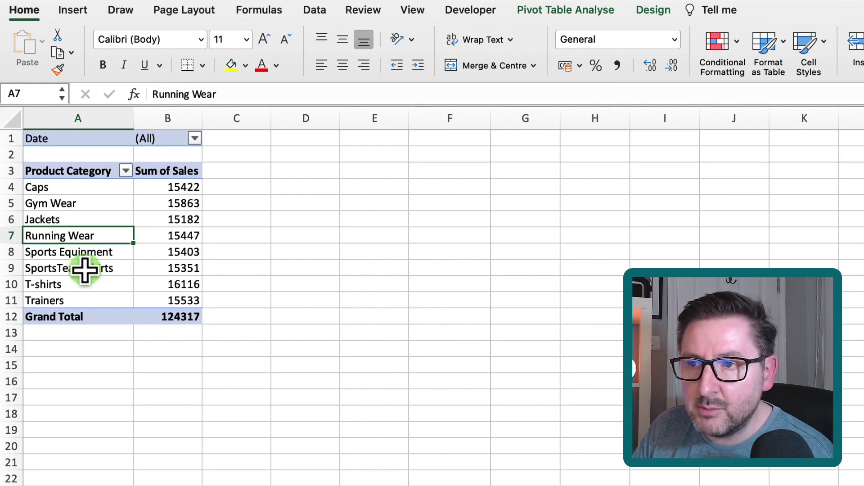
click(566, 14)
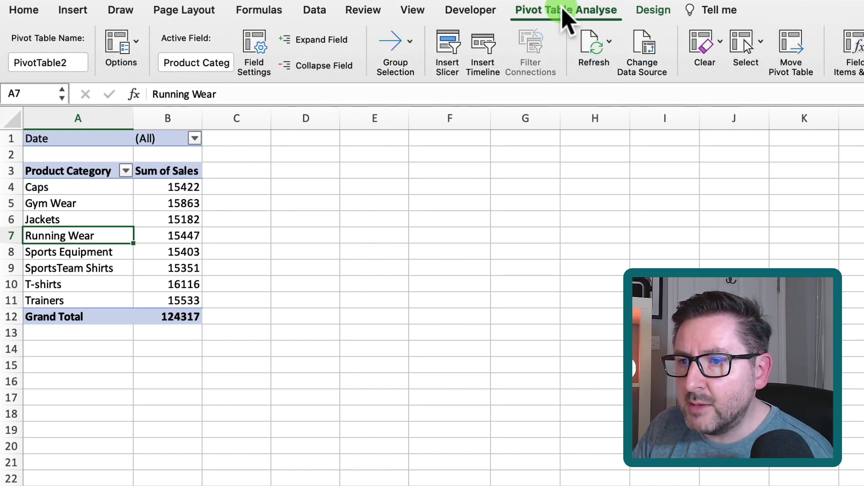
click(490, 52)
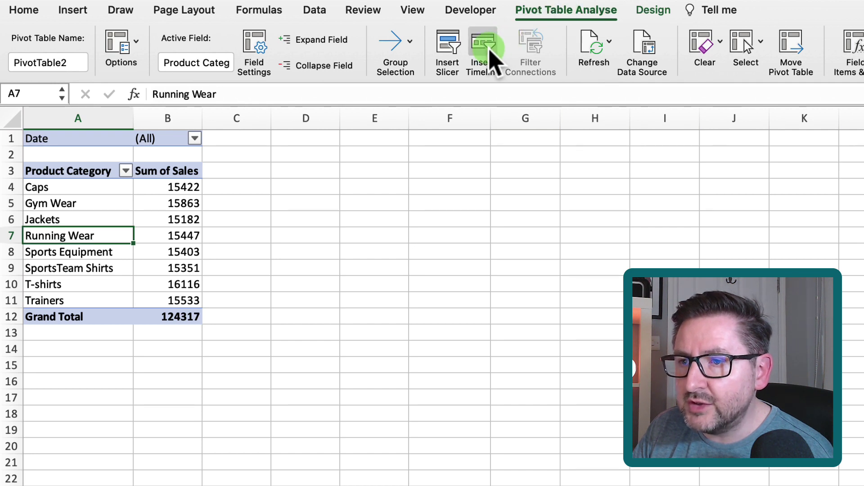
click(489, 52)
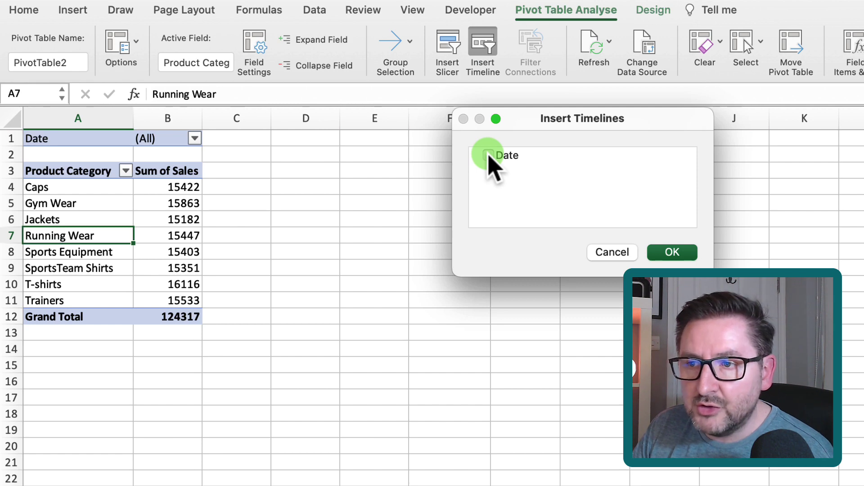
click(489, 155)
click(670, 252)
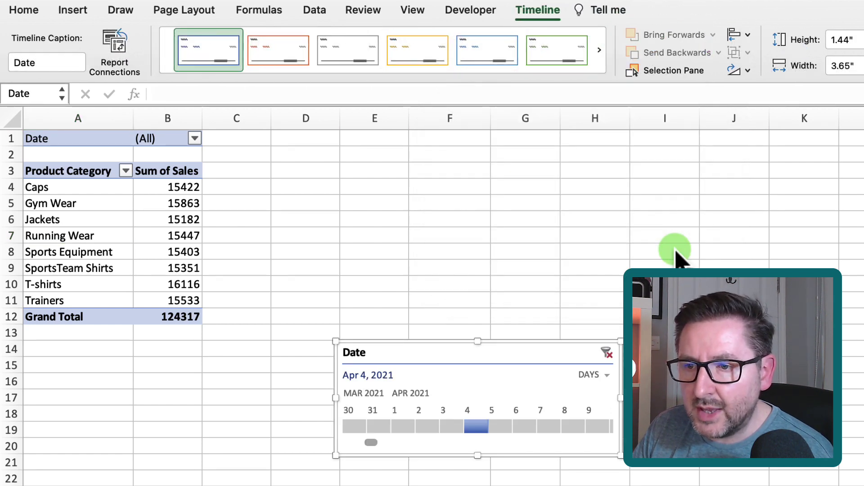
drag(449, 357, 393, 157)
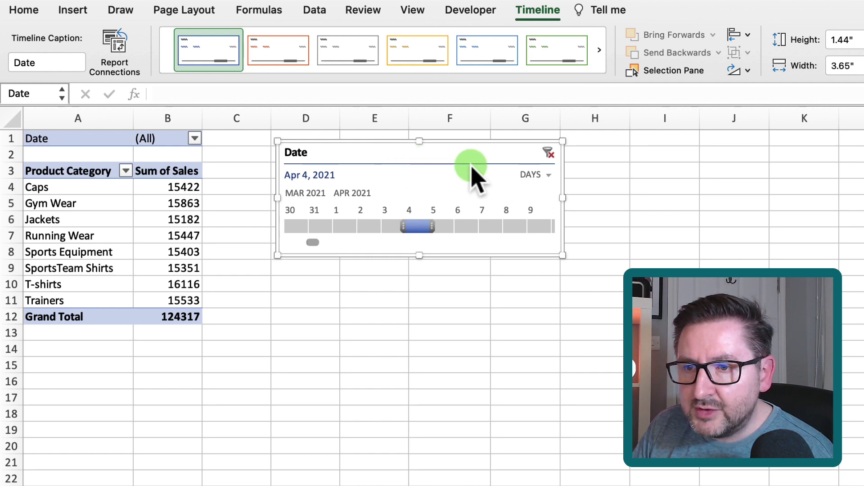
Step: Switch the Date timeline to months and filter the pivot table to Jan - Apr 2021
click(549, 176)
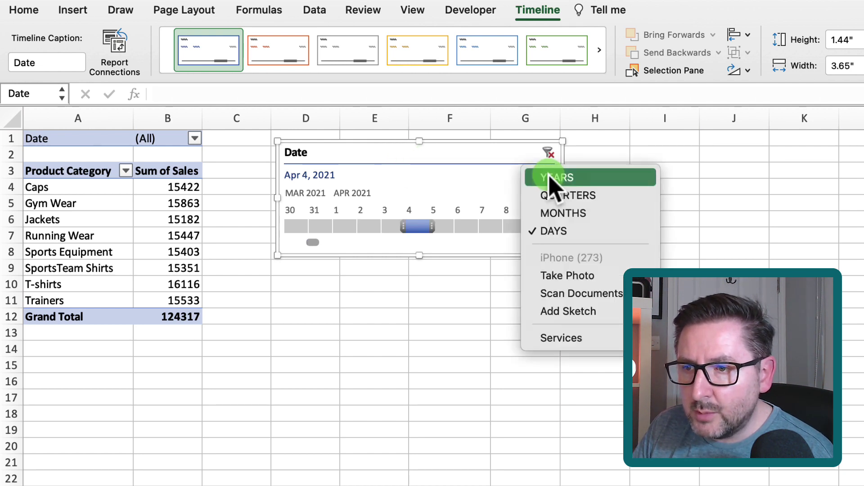
click(575, 212)
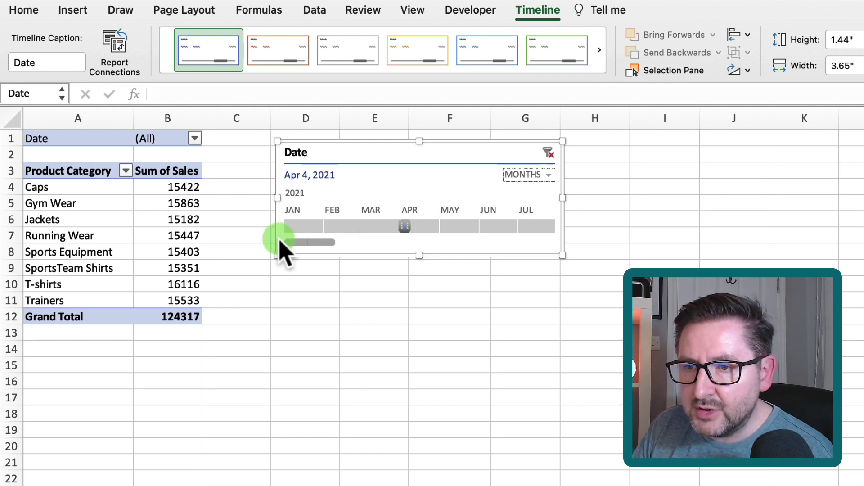
click(396, 226)
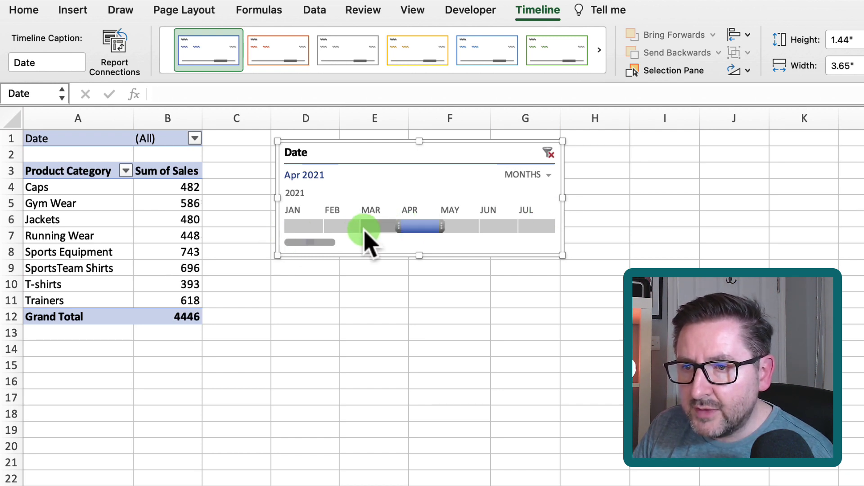
drag(420, 225, 264, 225)
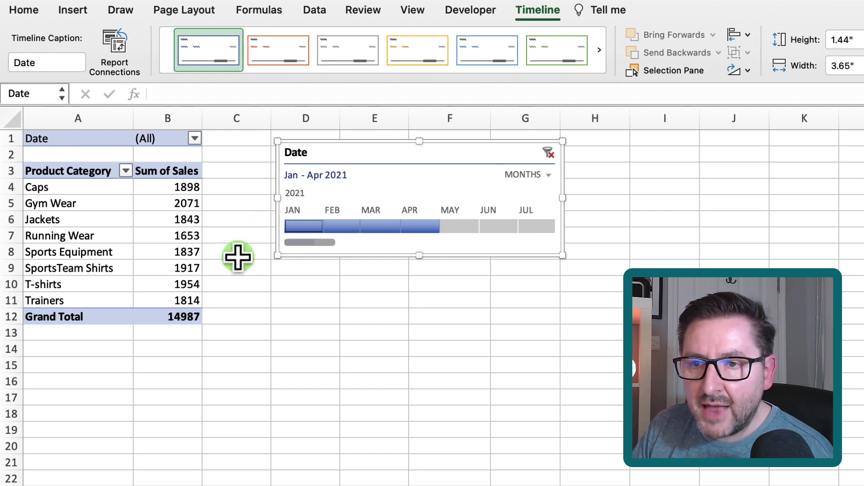
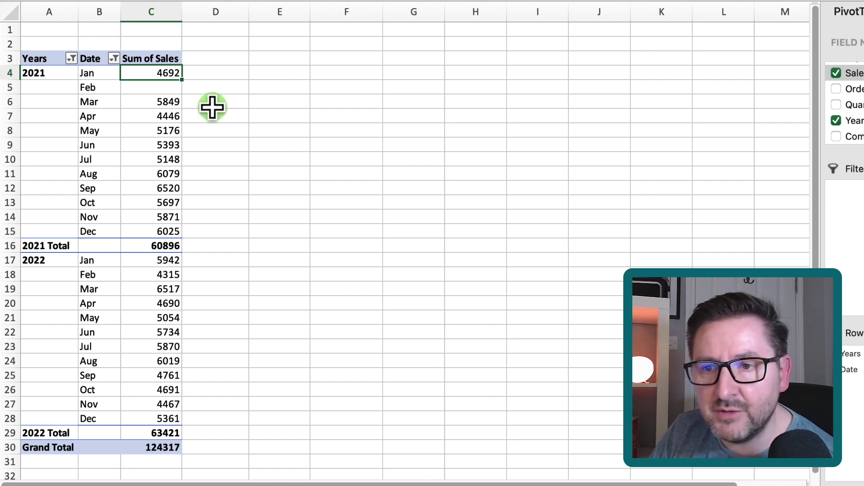
Step: Go through the monthly Sum of Sales values from January 2021 down to February 2022
key(Down)
key(Down)
key(Down)
key(Down)
key(Down)
key(Down)
key(Down)
key(Down)
key(Down)
key(Down)
key(Down)
key(Down)
key(Down)
key(Down)
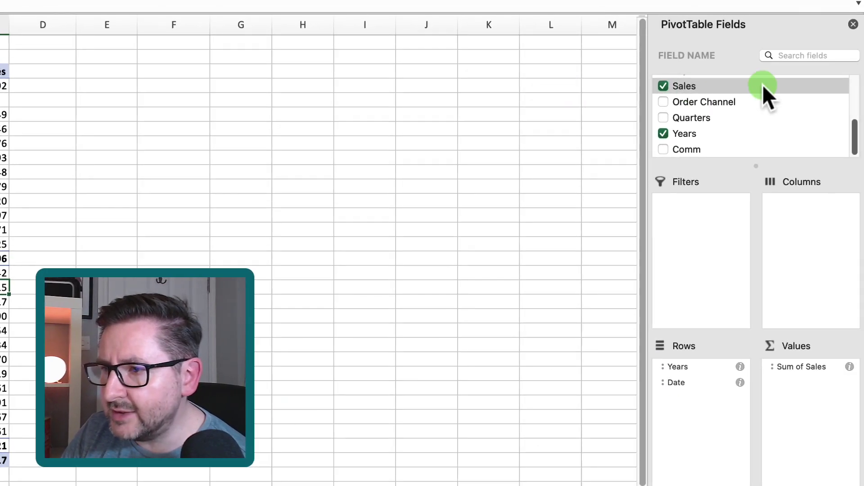
Step: Add the Sales field to the pivot table values a second time
click(776, 85)
drag(762, 85, 824, 383)
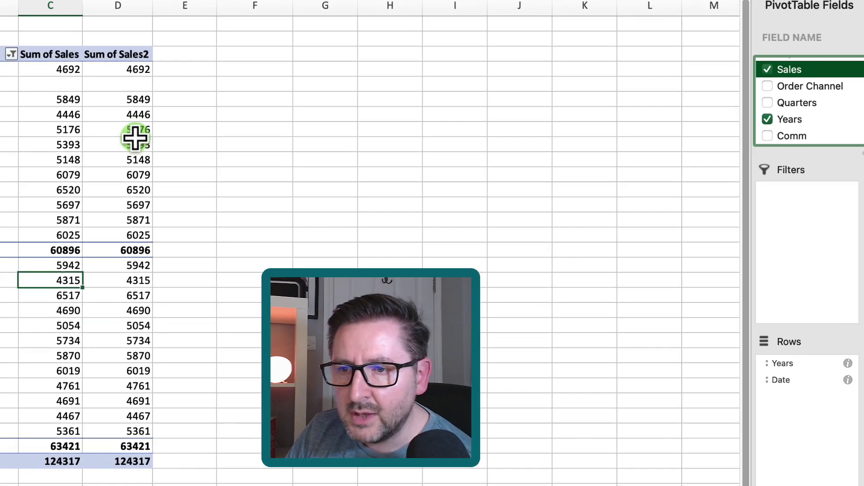
click(59, 158)
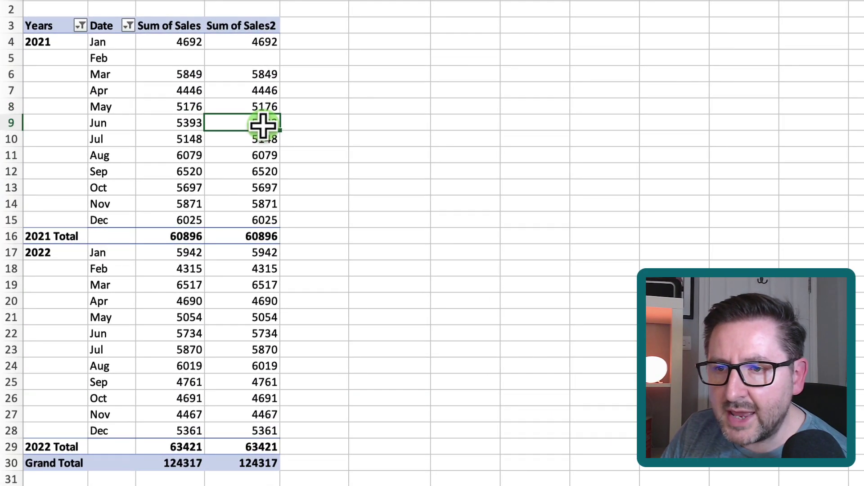
Step: Set the Sum of Sales2 field to show its data as % Difference From
right_click(261, 127)
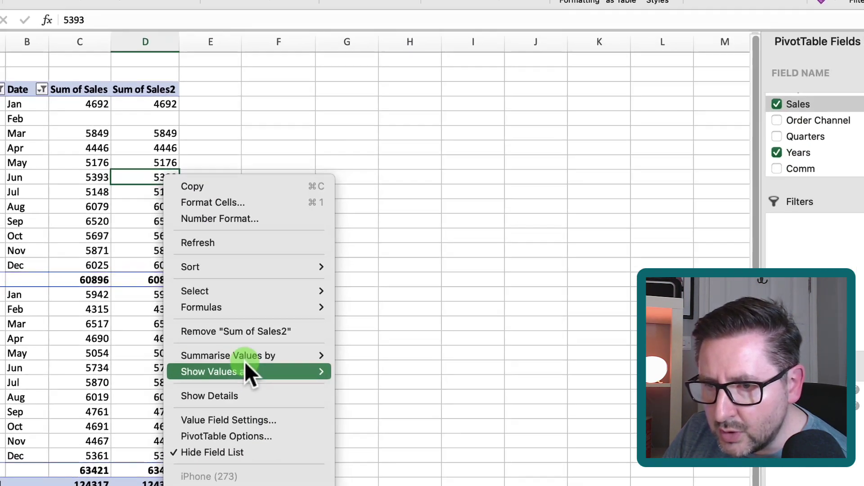
mouse_move(245, 365)
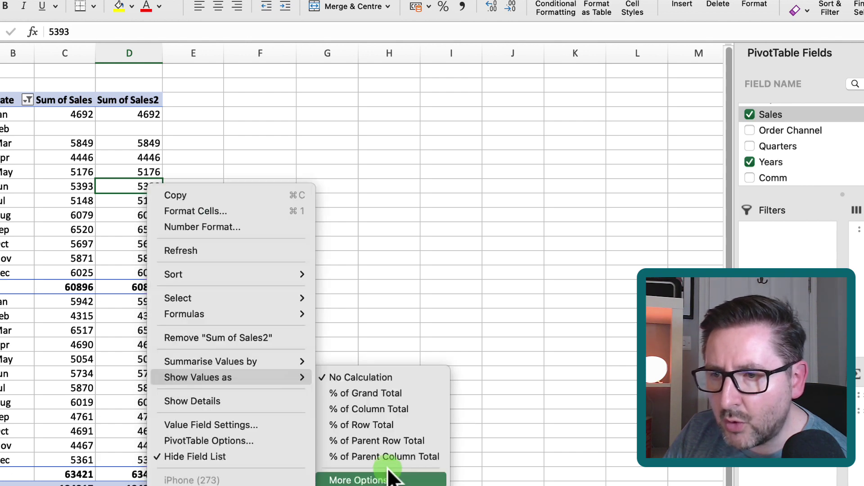
click(391, 481)
drag(336, 312, 290, 97)
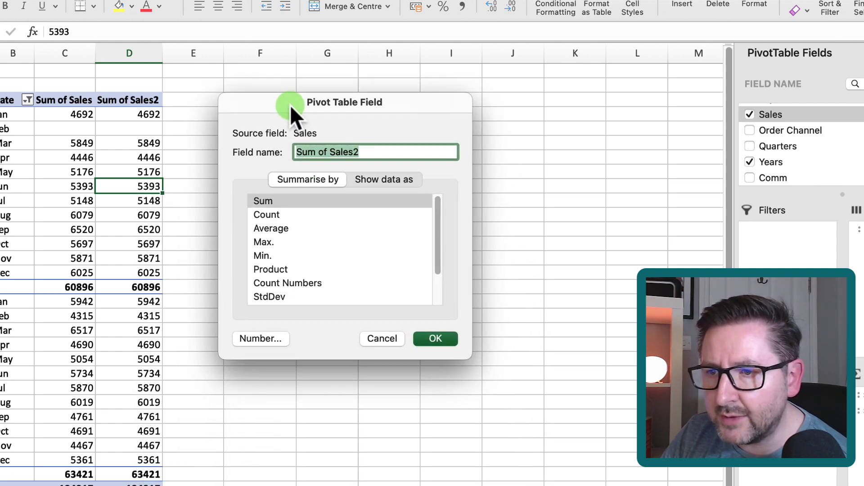
click(386, 178)
click(437, 204)
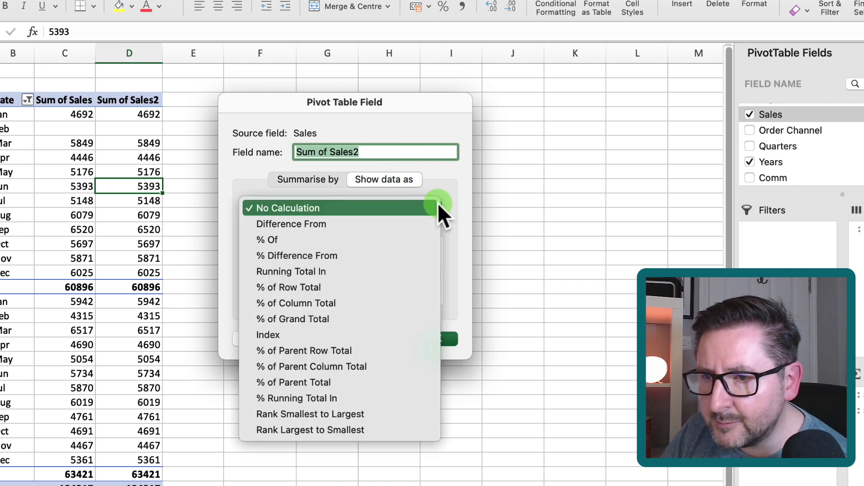
click(331, 256)
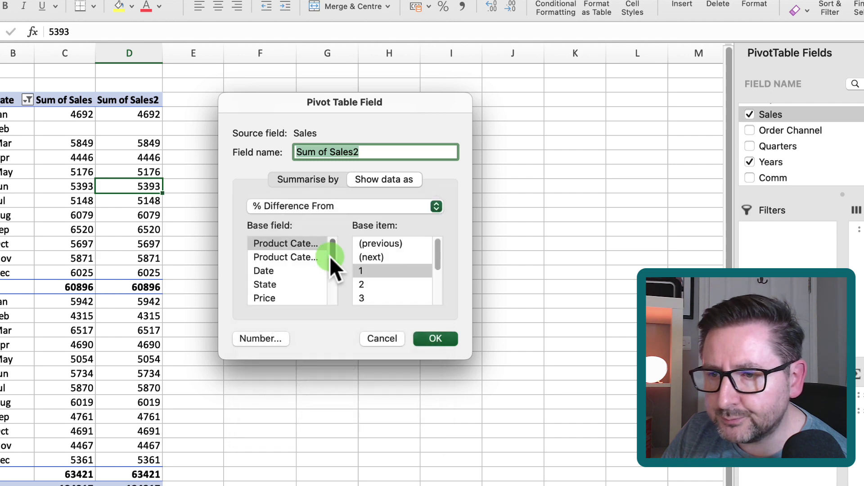
Step: Use Years as the base field and (previous) as the base item for the percentage difference, and apply it
mouse_move(329, 256)
mouse_down()
mouse_move(333, 247)
mouse_move(334, 285)
mouse_move(320, 287)
mouse_up()
click(271, 296)
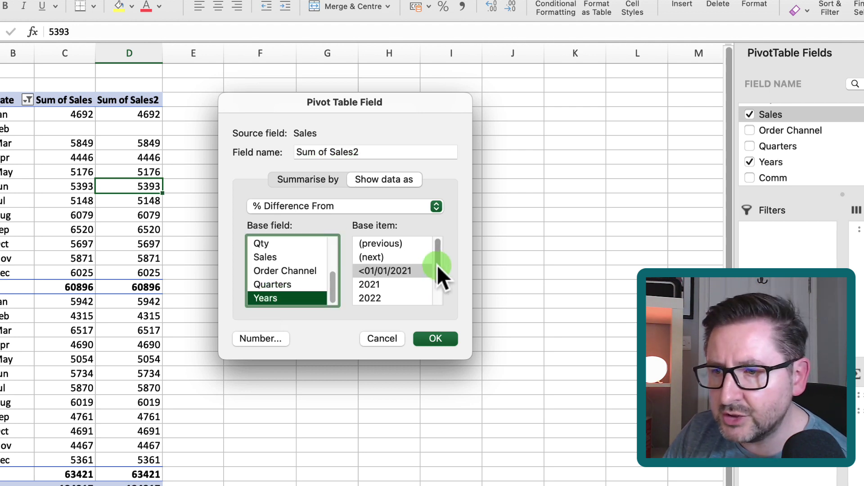
drag(436, 252, 420, 247)
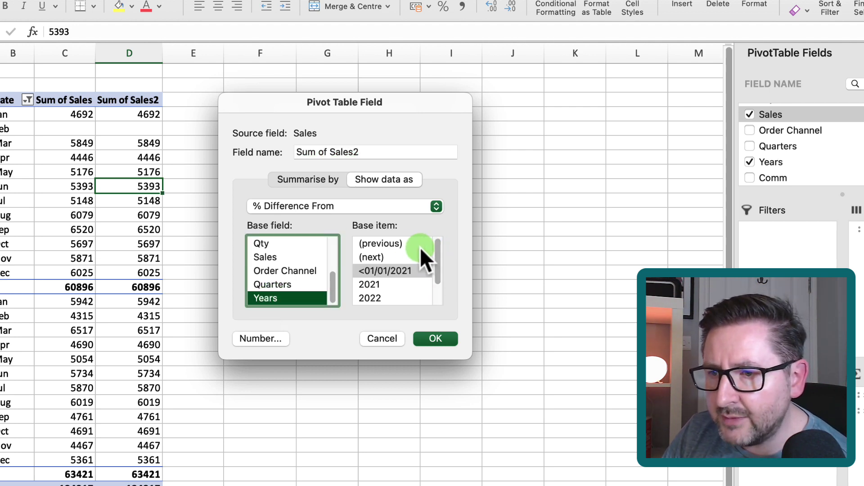
click(380, 245)
click(271, 298)
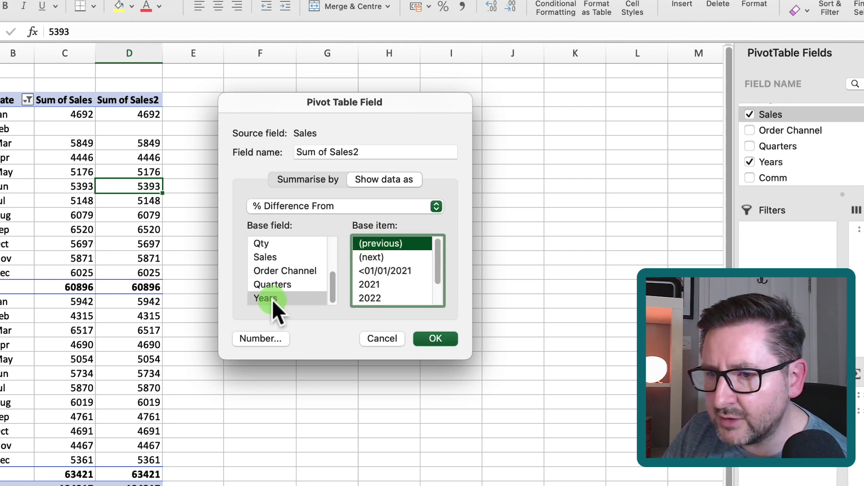
click(398, 243)
click(438, 337)
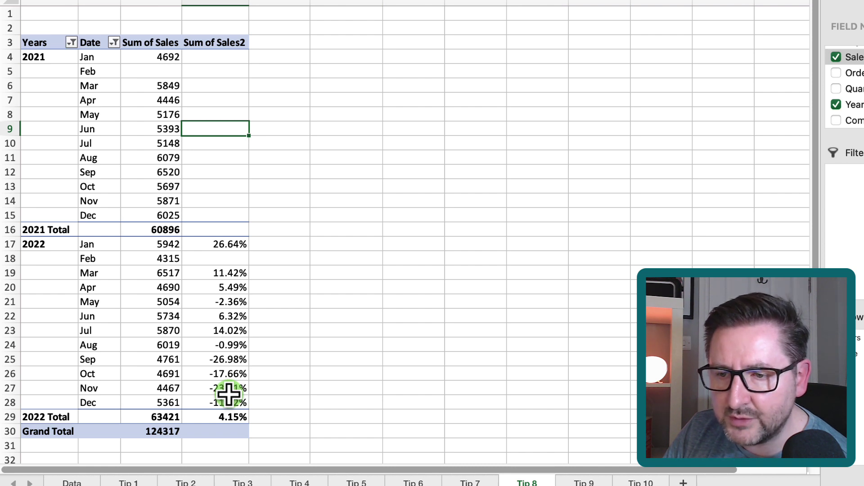
Step: Rename the Sum of Sales2 column header in D3 to Yoy %
double_click(215, 44)
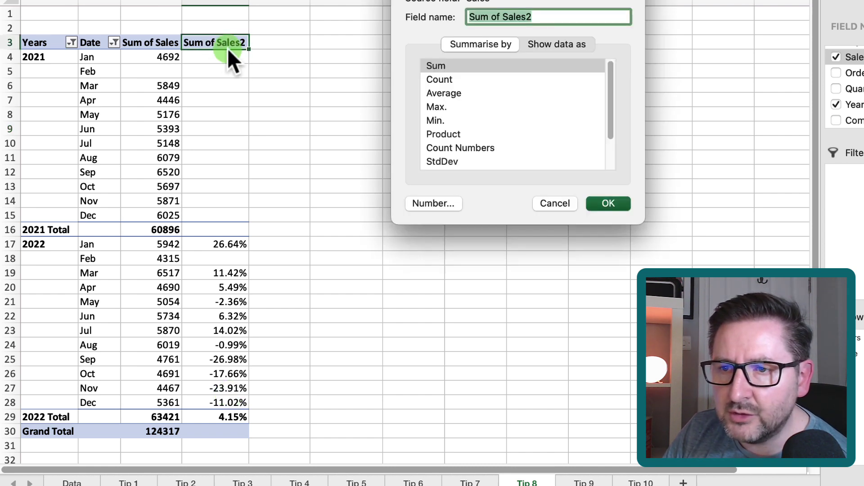
click(558, 201)
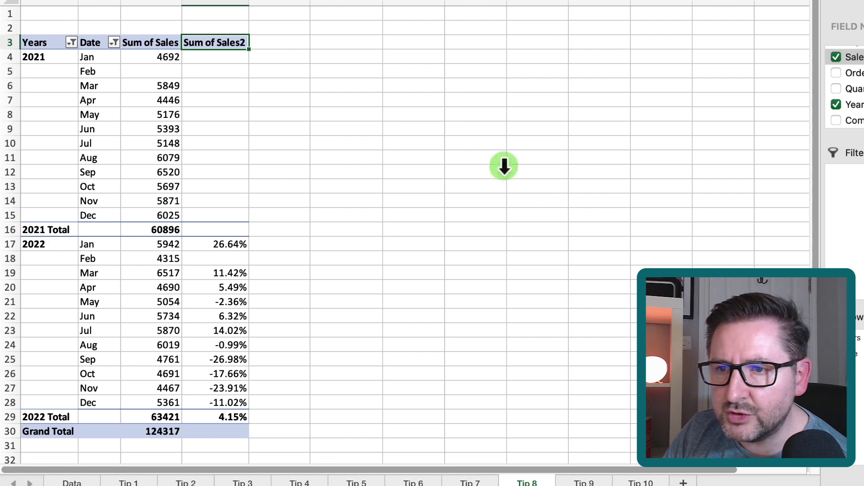
click(208, 40)
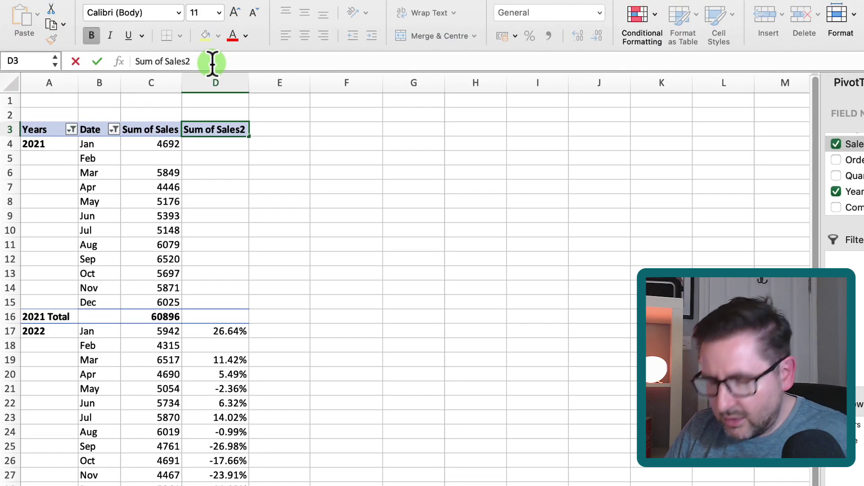
key(BackSpace)
key(BackSpace)
key(BackSpace)
key(BackSpace)
key(BackSpace)
key(BackSpace)
key(BackSpace)
key(BackSpace)
key(BackSpace)
key(BackSpace)
key(BackSpace)
key(BackSpace)
key(BackSpace)
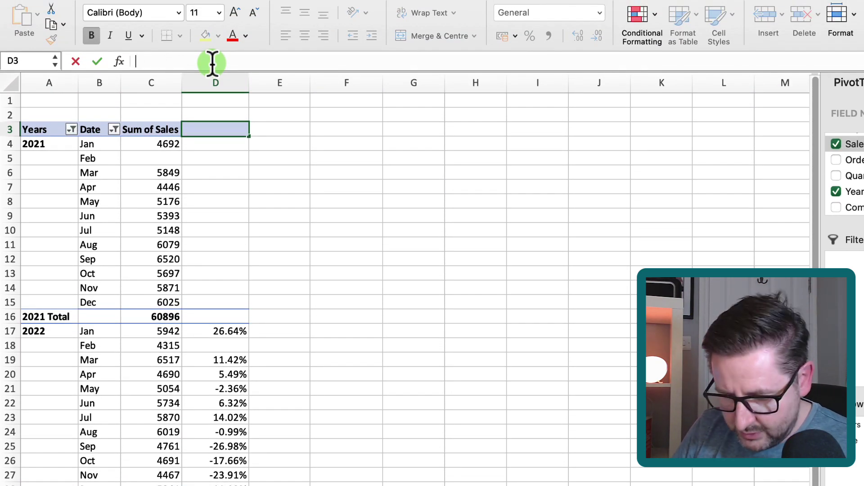
text(Yoy)
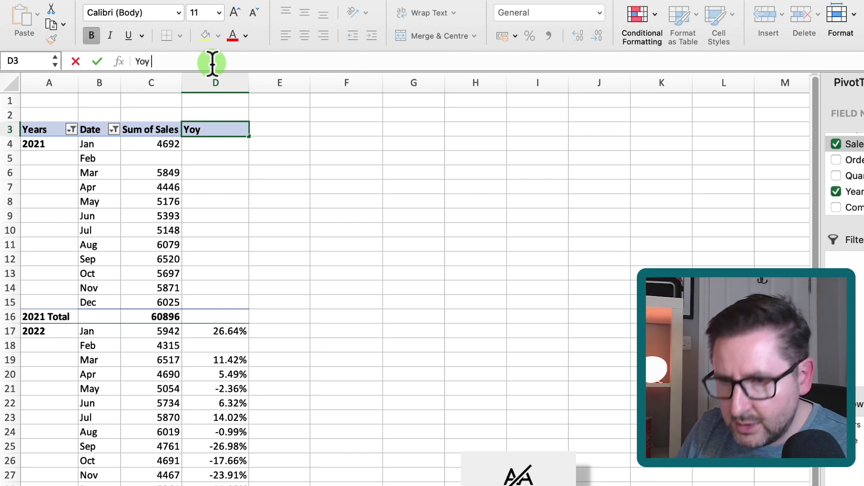
text( %)
key(Return)
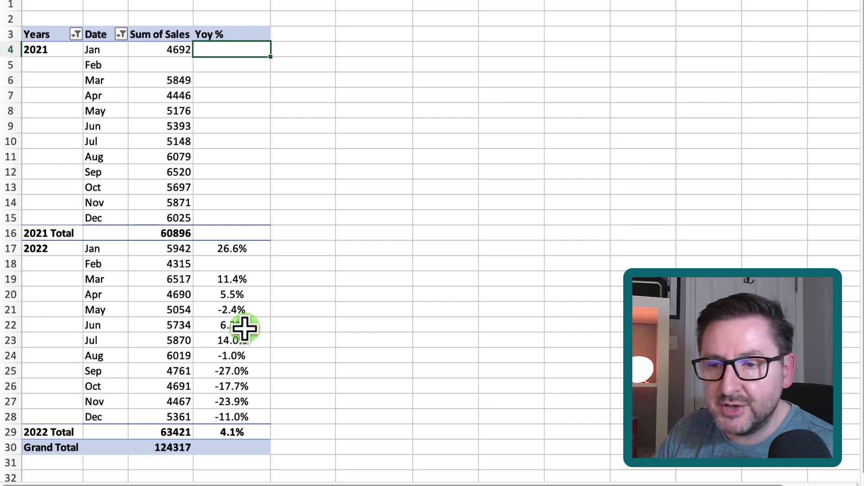
Step: Open the number format of the Yoy % values, choose the Custom category and clear the existing format code
click(234, 280)
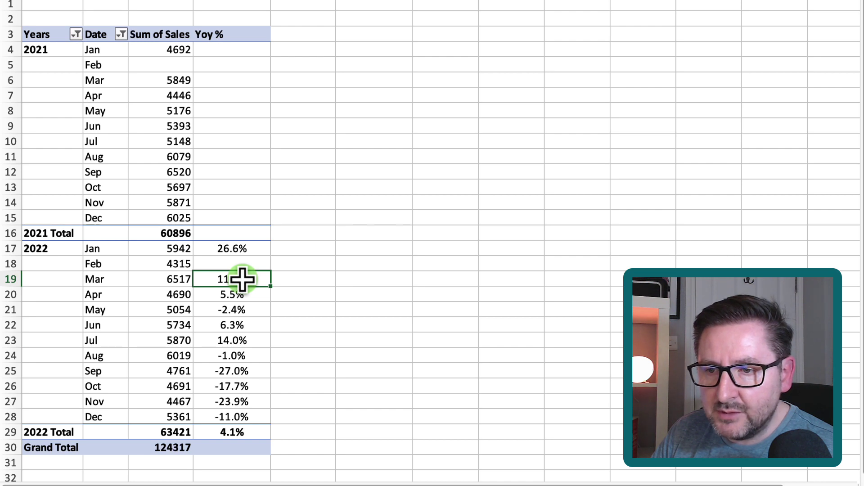
right_click(242, 279)
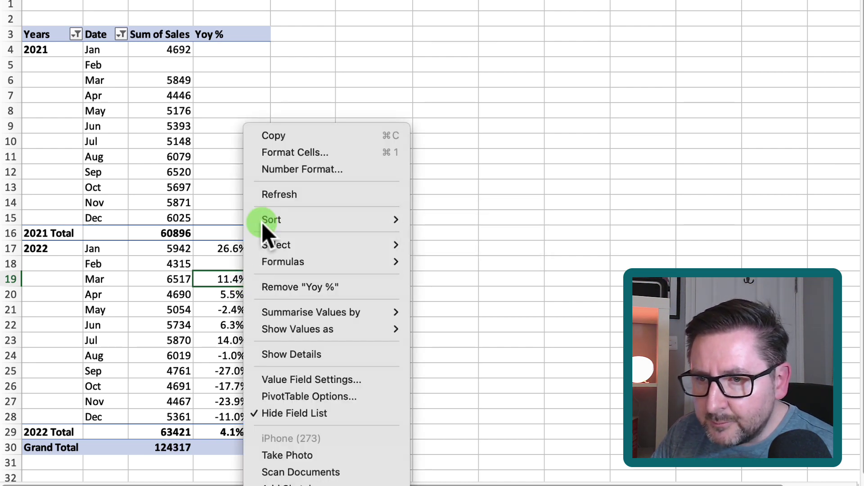
click(295, 175)
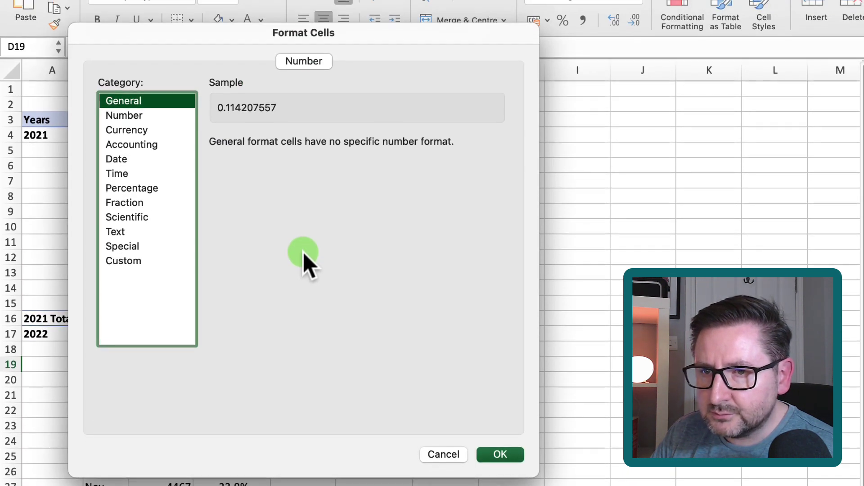
click(130, 262)
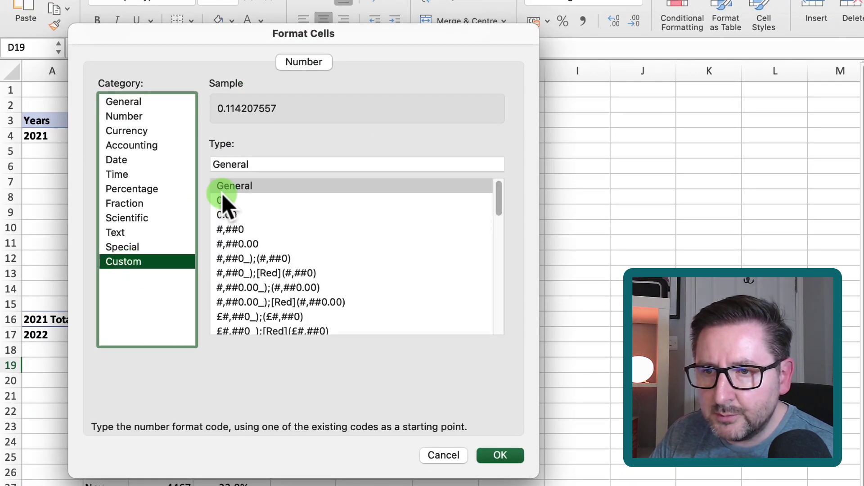
double_click(258, 165)
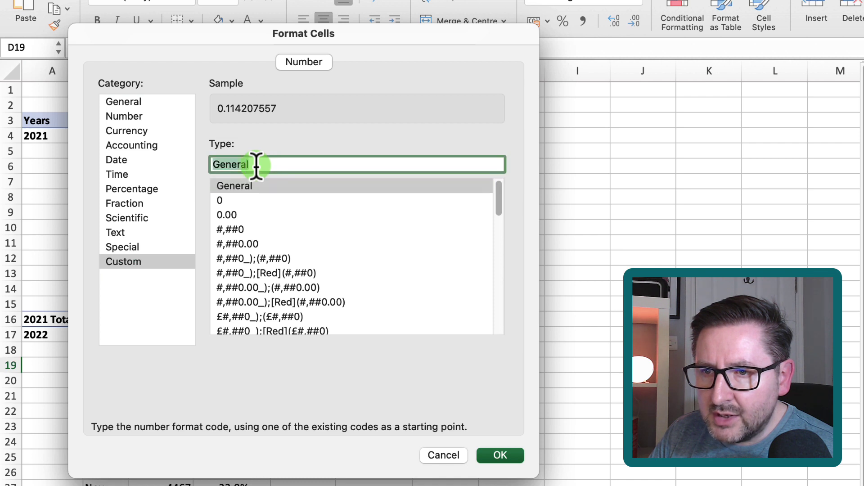
key(BackSpace)
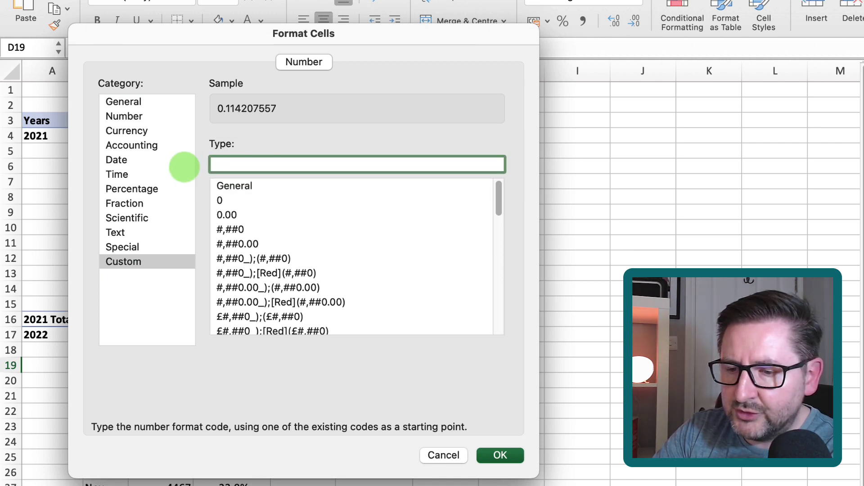
Step: Enter the custom format code △;▽ for positive and negative values, using the triangle symbols from the Character Viewer
key(ctrl+super+space)
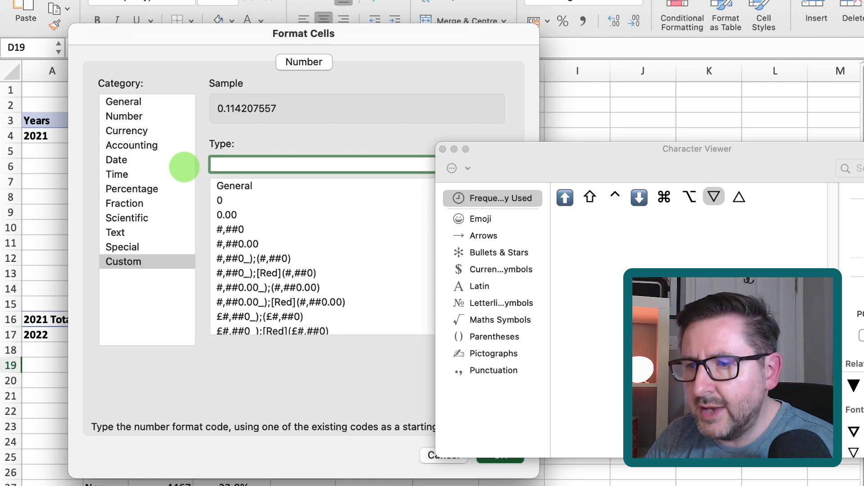
click(566, 199)
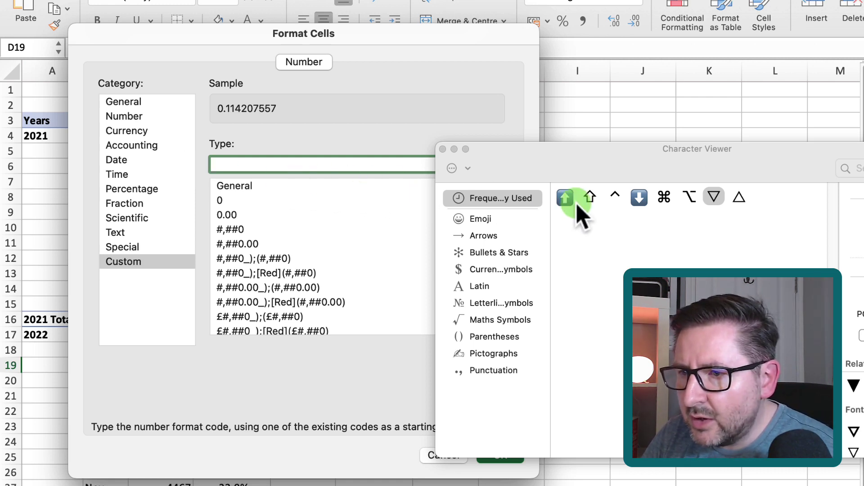
double_click(741, 203)
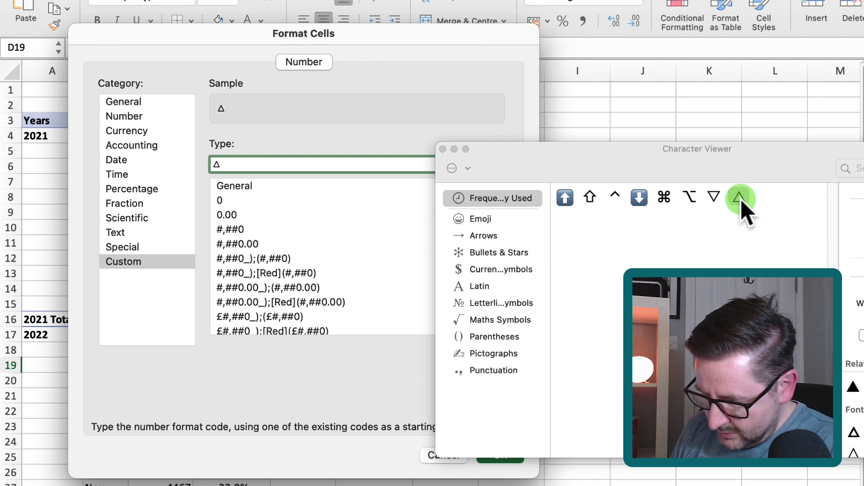
text(:)
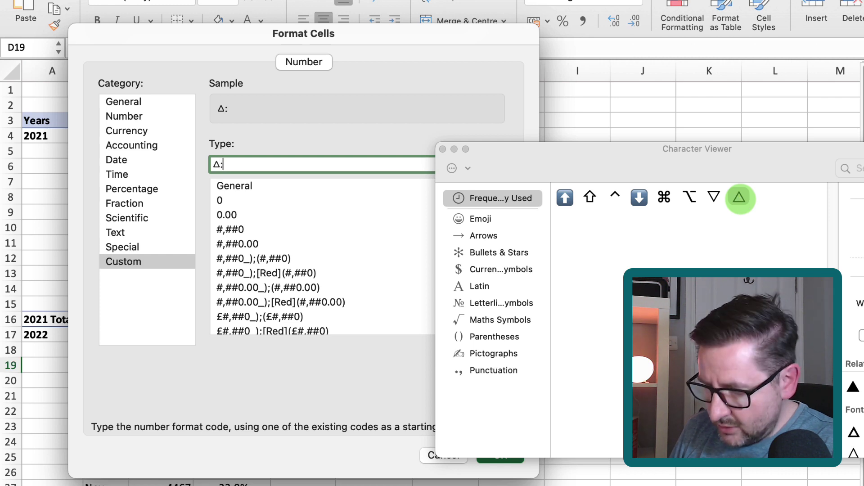
key(BackSpace)
text(;)
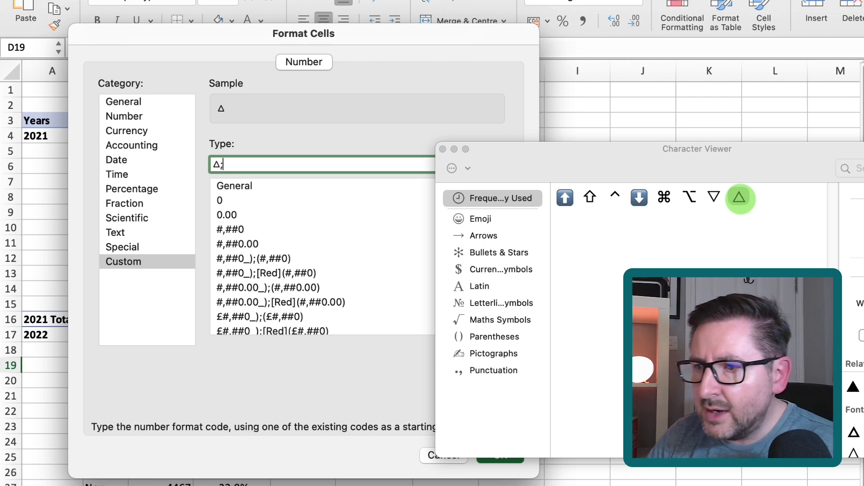
click(714, 197)
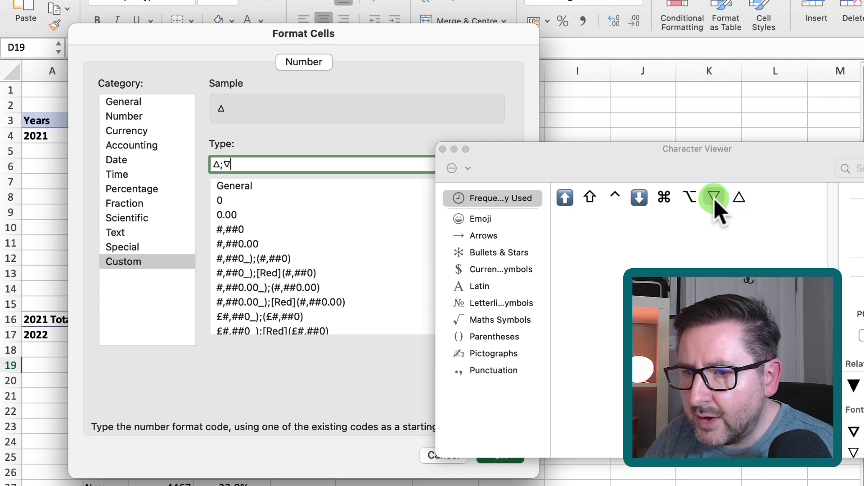
click(442, 149)
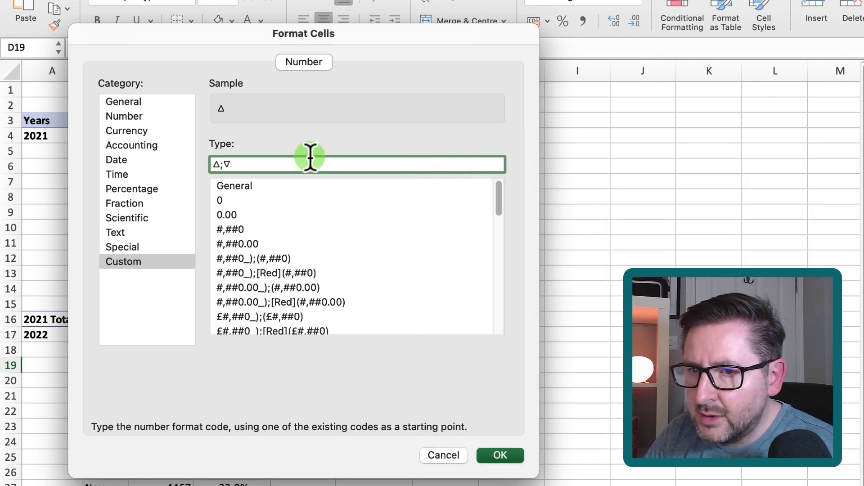
Step: Add the colour code [Red] in front of the ▽ symbol in the custom number format
click(225, 164)
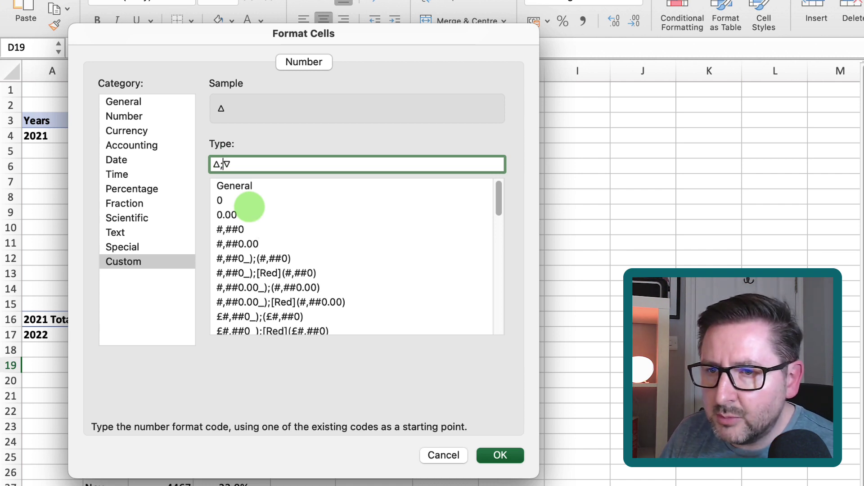
text([)
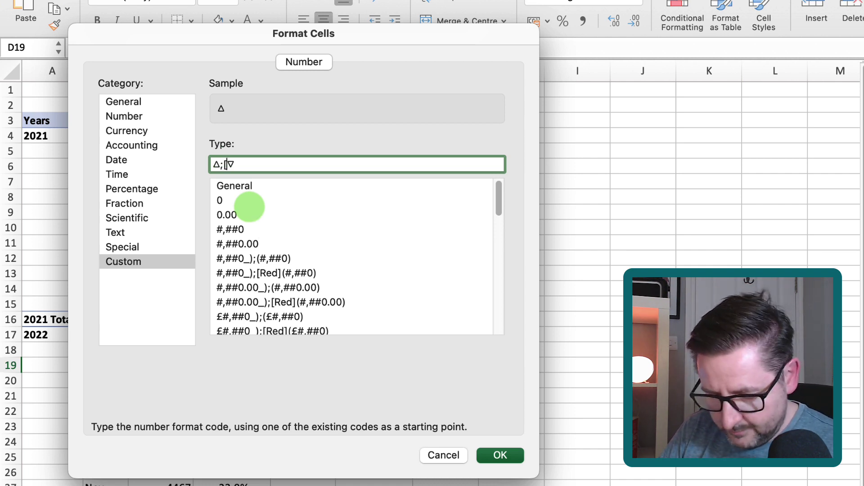
text(Red)
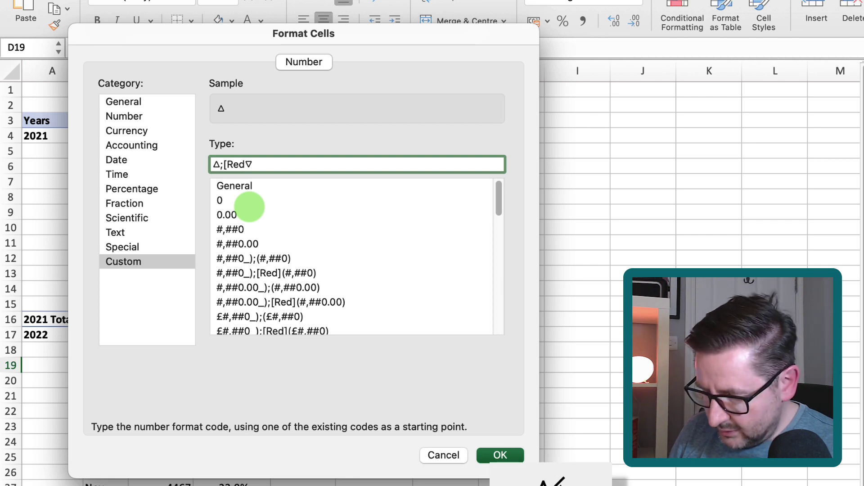
text(])
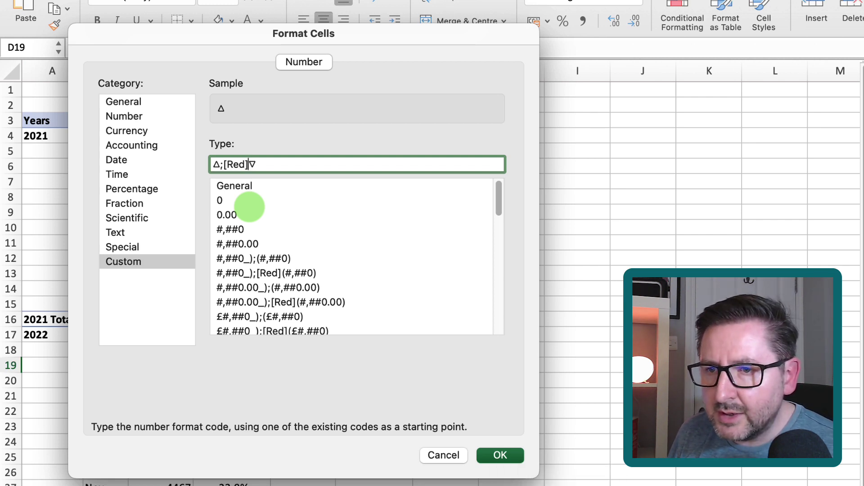
Step: Add the colour code [Green] in front of the △ symbol and apply the format [Green]△;[Red]▽
key(Left)
key(Left)
key(Left)
key(Left)
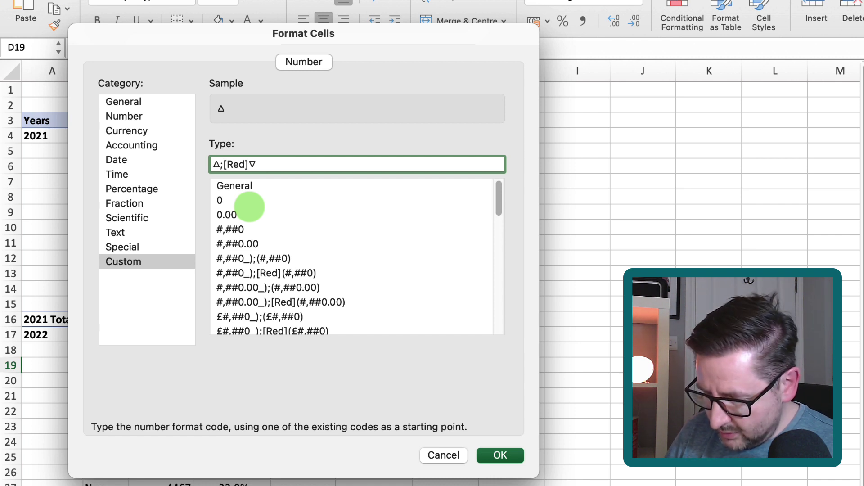
text([Gre)
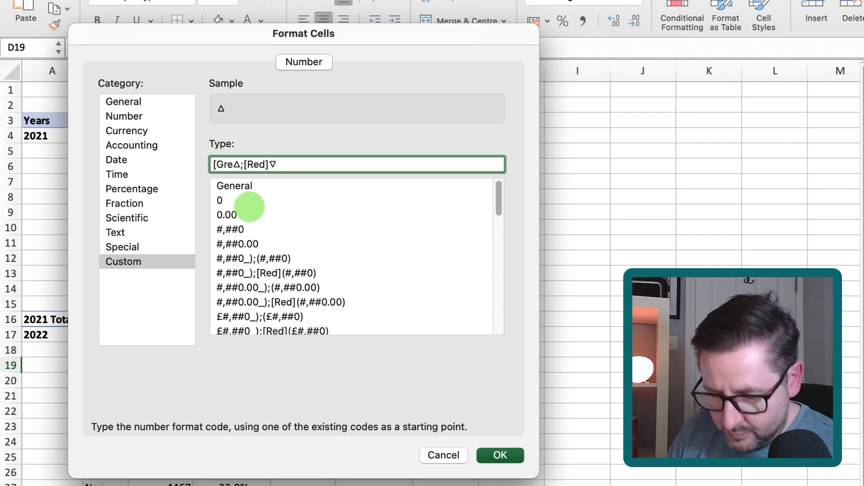
text(en])
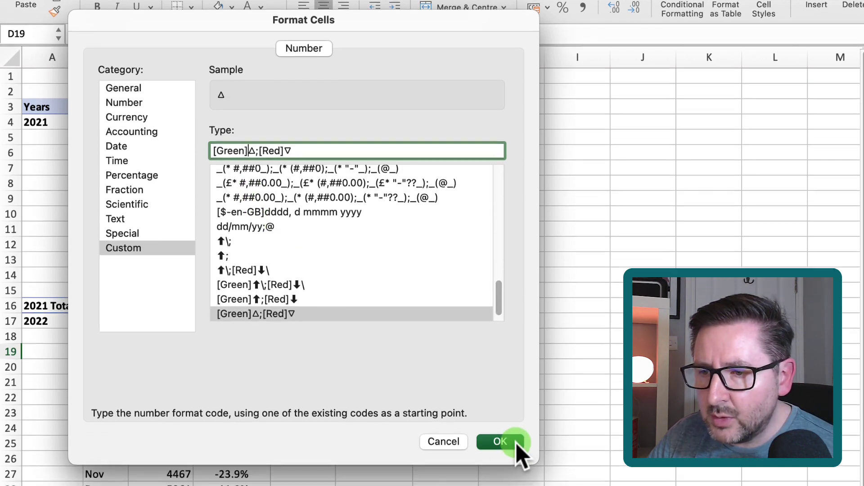
click(516, 456)
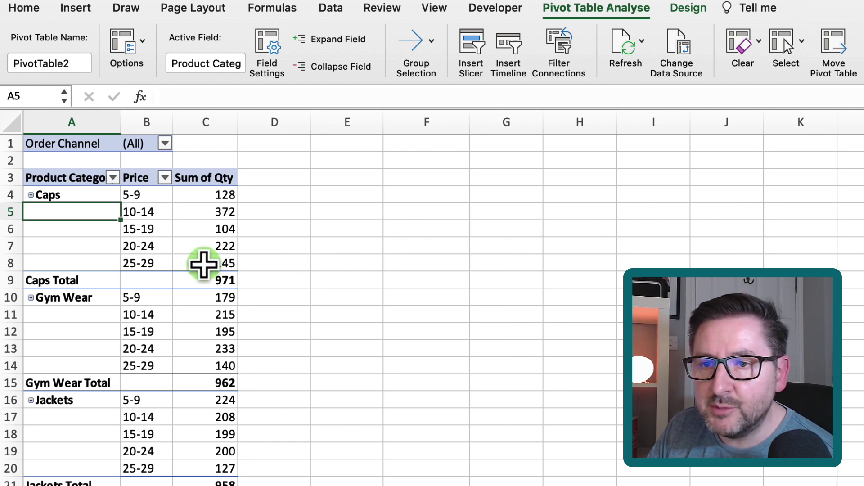
Step: Check the Order Channel filter items, and generate a separate pivot table sheet for each one with Show Report Filter Pages
click(165, 143)
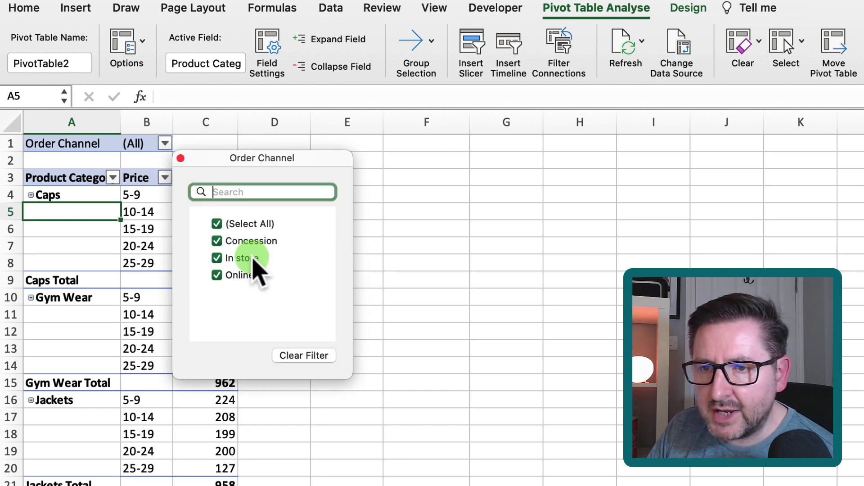
click(100, 237)
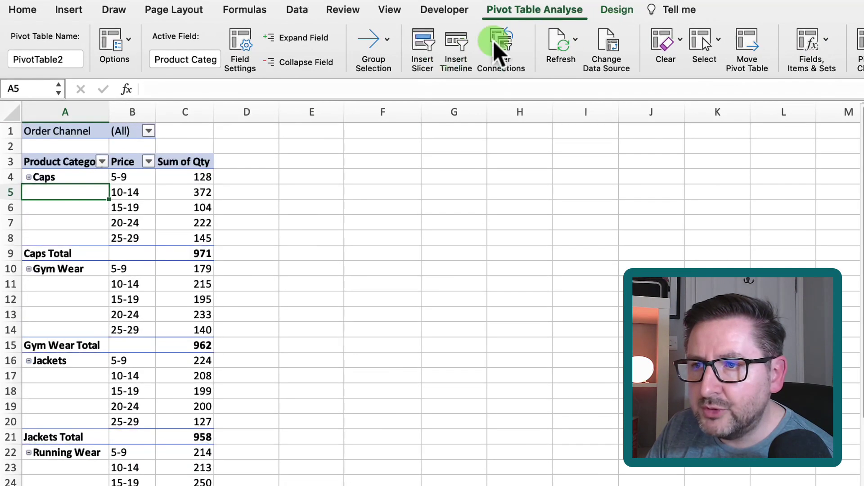
click(130, 36)
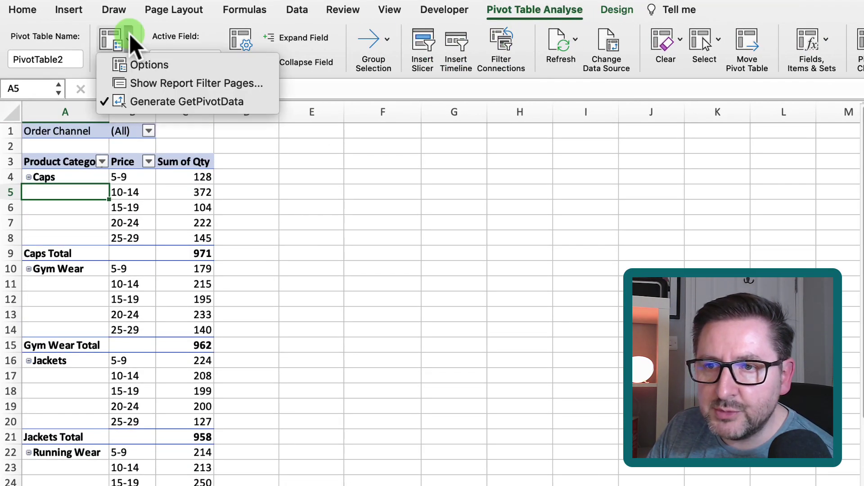
click(173, 83)
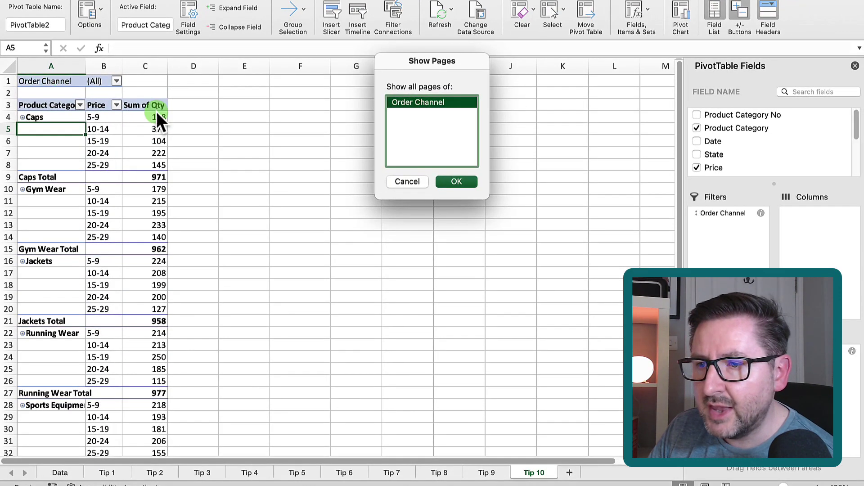
click(468, 183)
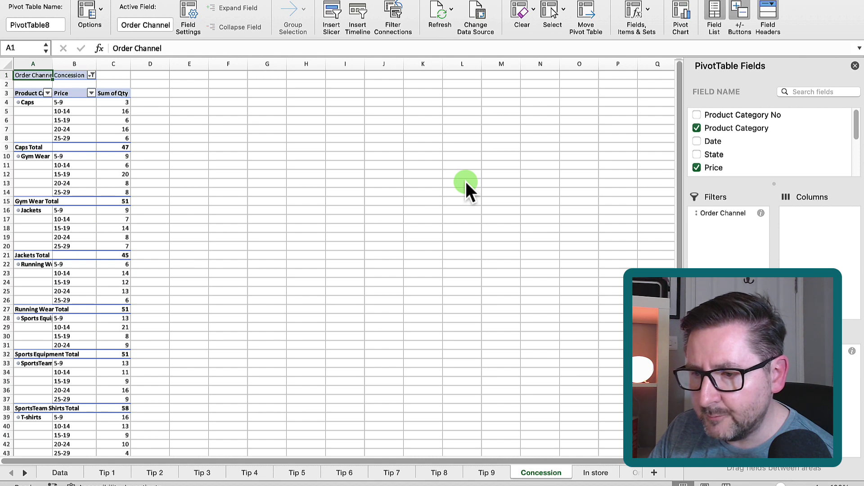
Step: Look through the Concession, In store and Online sheets and compare their Order Channel filters
click(23, 473)
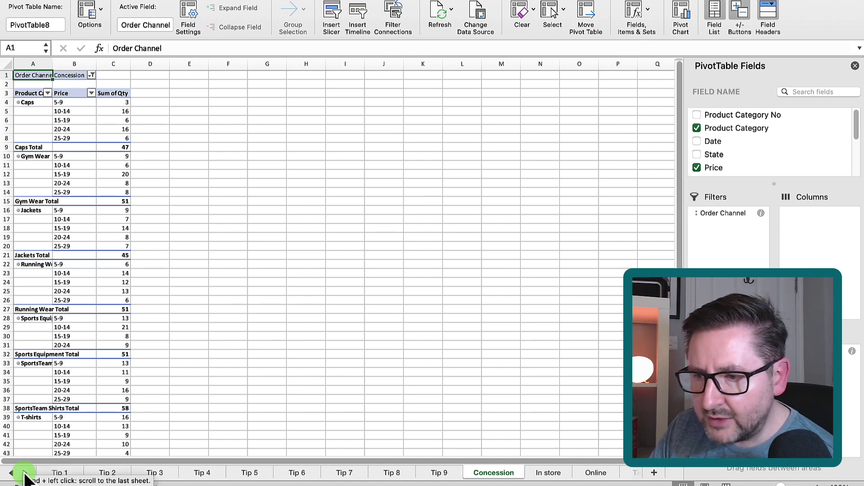
click(23, 473)
click(446, 473)
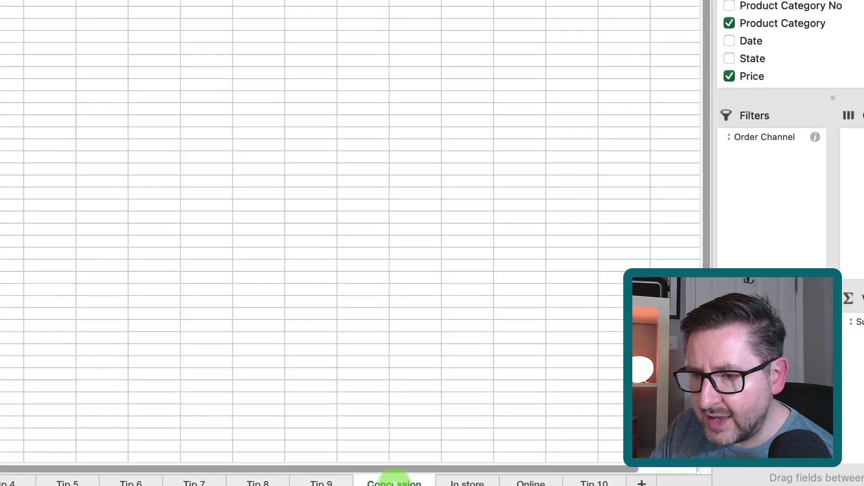
click(474, 479)
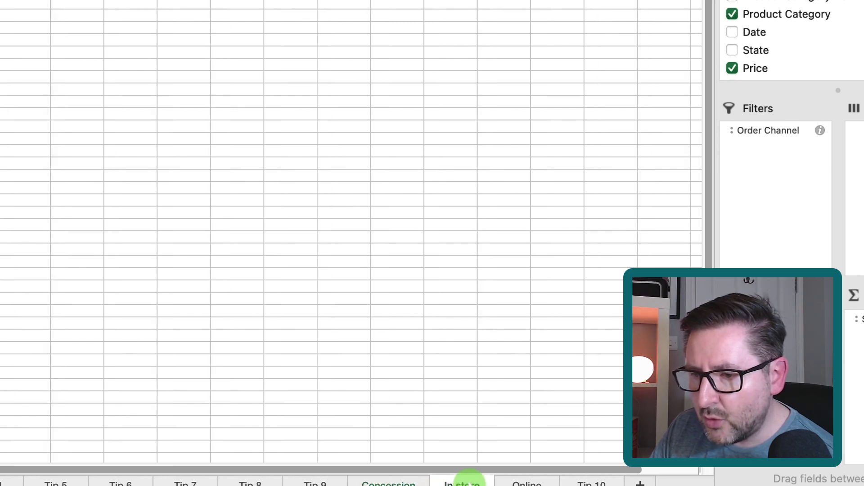
click(513, 479)
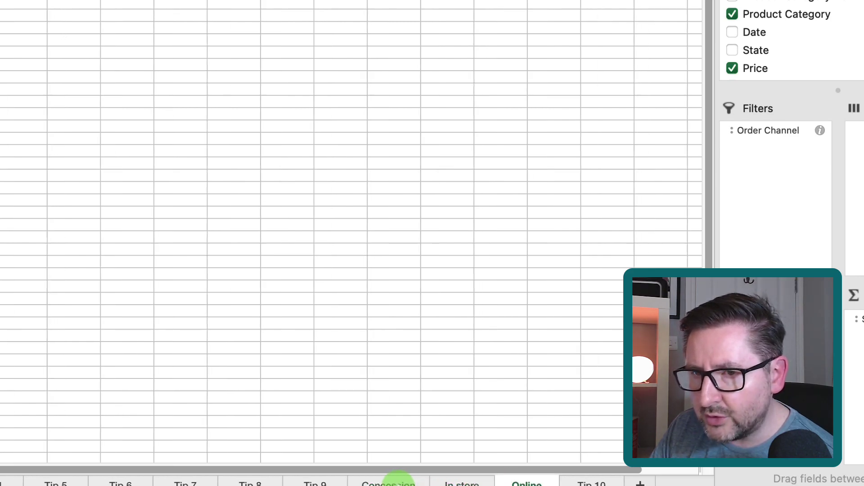
click(394, 480)
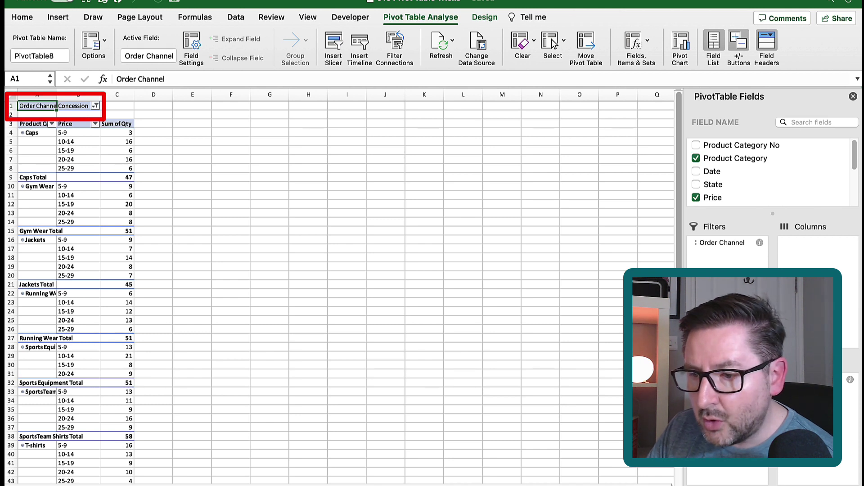
key(ctrl+Page_Down)
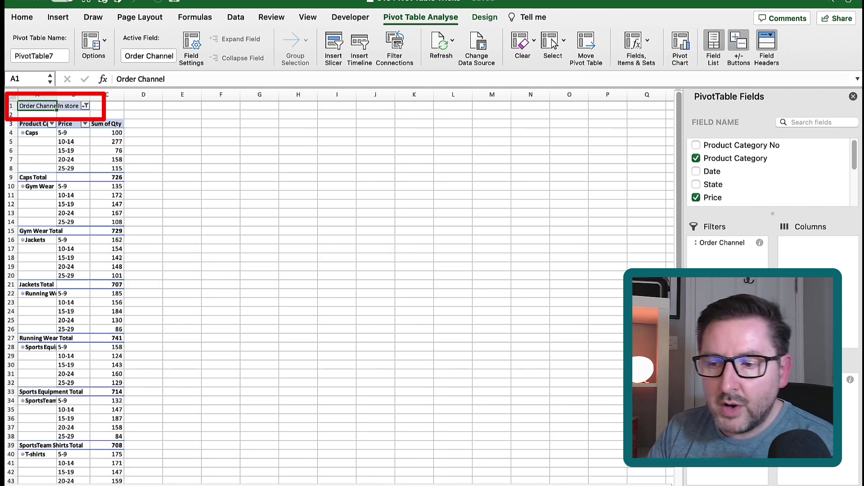